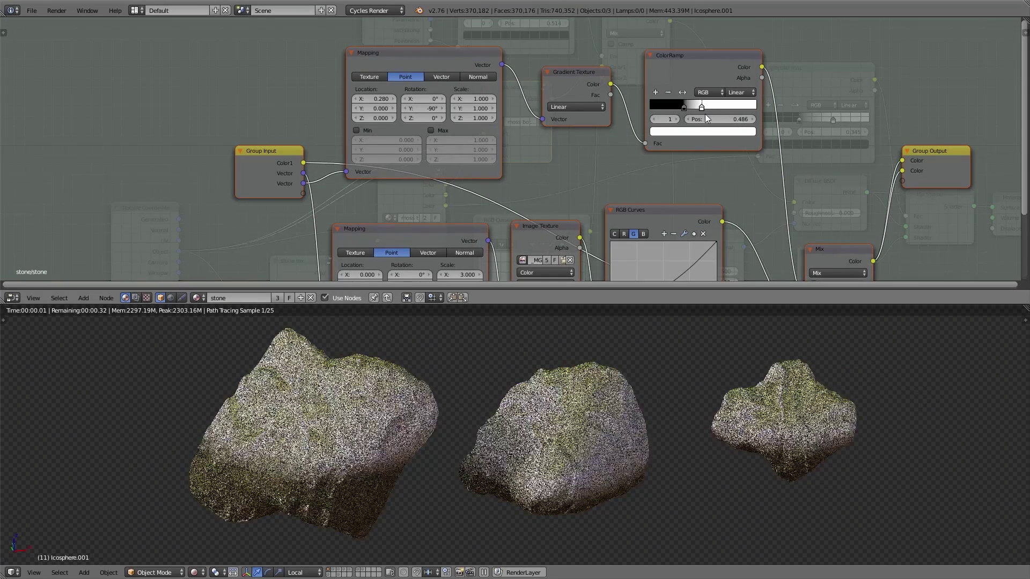
- Slide the ColorRamp dark stop to 0.486, then survey the hardwood shader node tree
drag(705, 114, 654, 103)
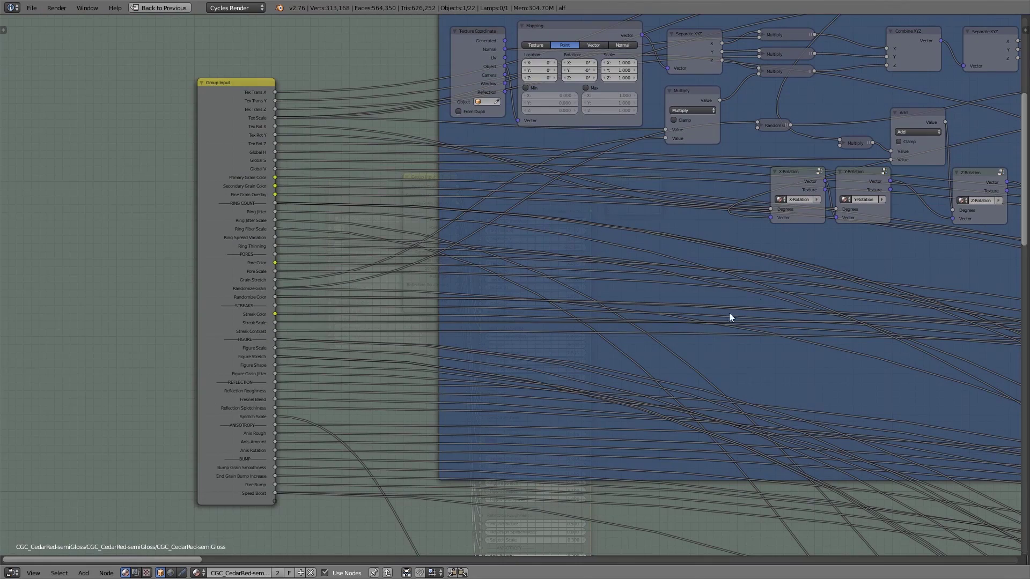
middle_drag(729, 317, 276, 335)
middle_drag(546, 472, 487, 244)
scroll(488, 244, down, 5)
middle_drag(179, 356, 546, 288)
scroll(282, 289, down, 2)
scroll(532, 265, down, 2)
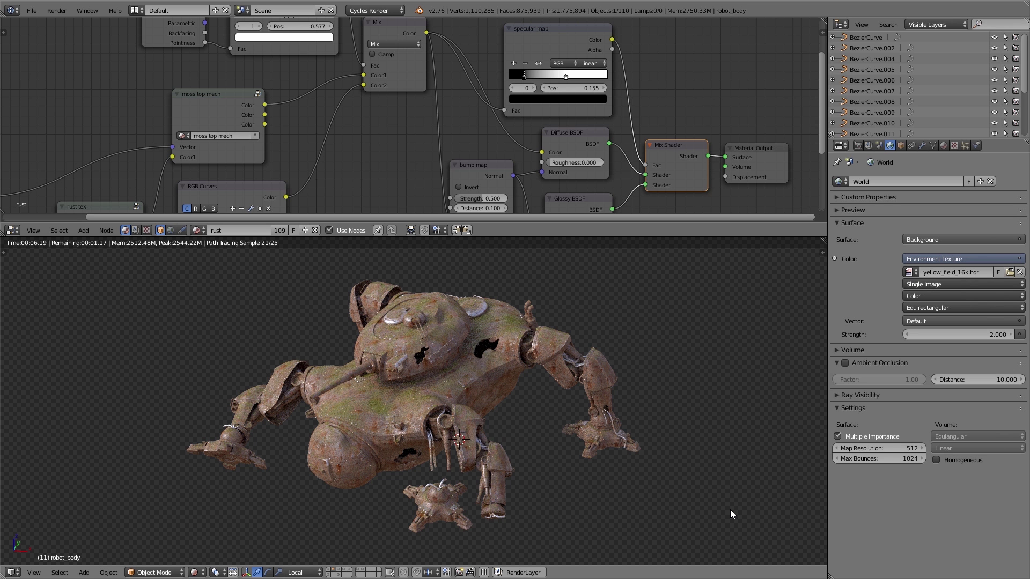
- Preview the rust Mix node's colour output on the robot render through a Viewer
ctrl+shift+click(388, 32)
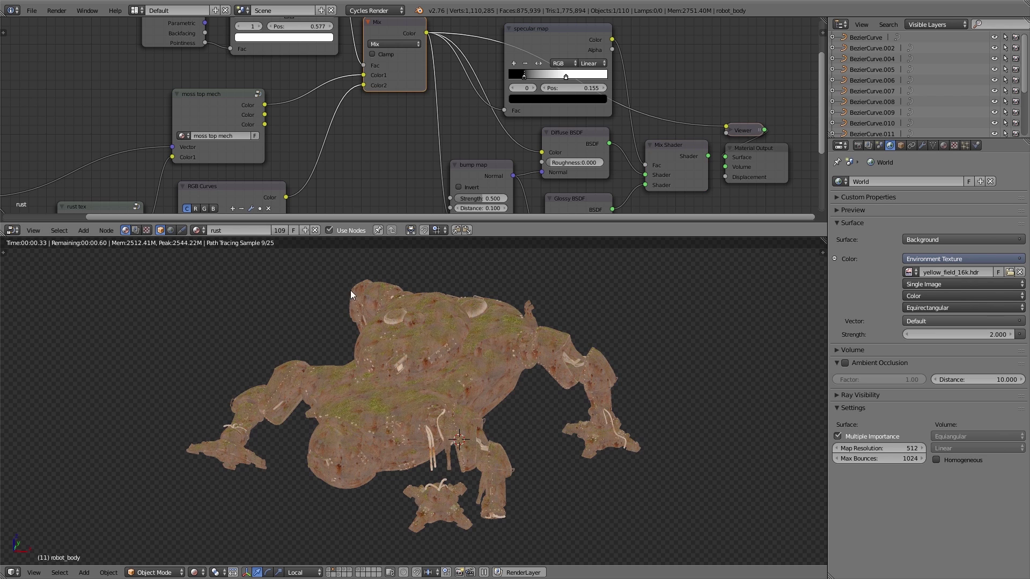
scroll(362, 409, up, 6)
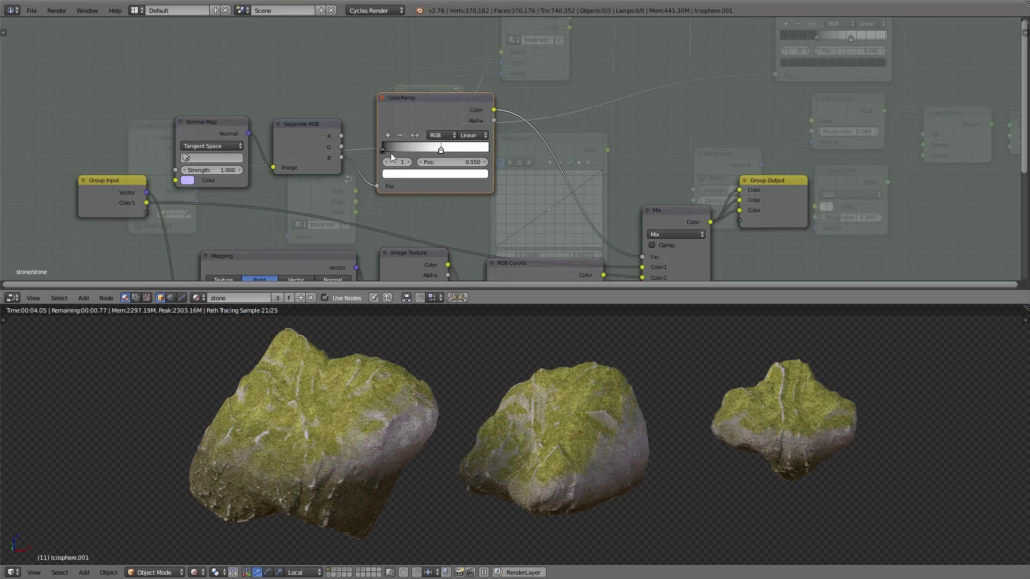
- Move the ColorRamp black stop to 0.218 and look over the stone node tree
drag(383, 150, 487, 153)
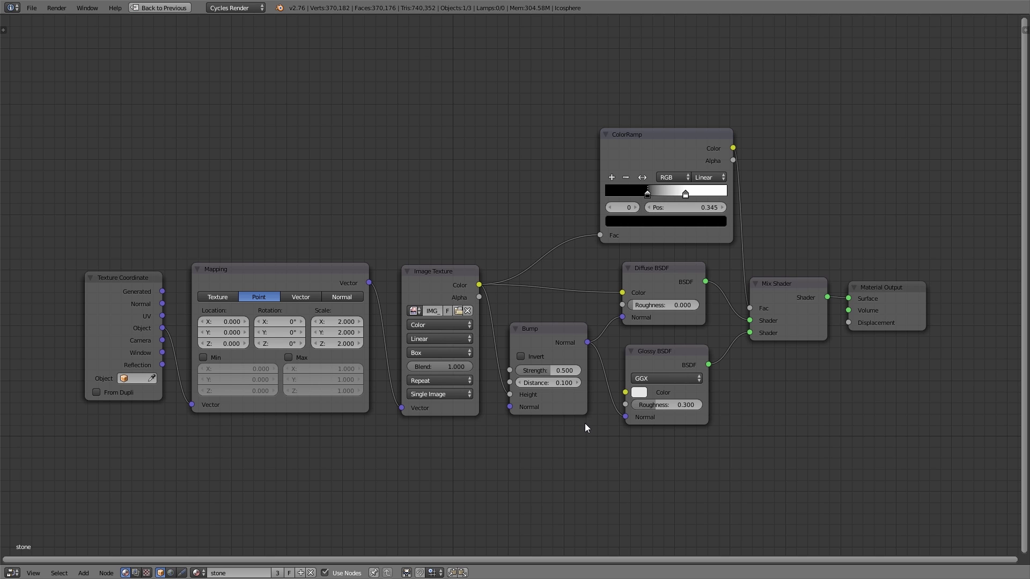
drag(437, 281, 437, 251)
key(Escape)
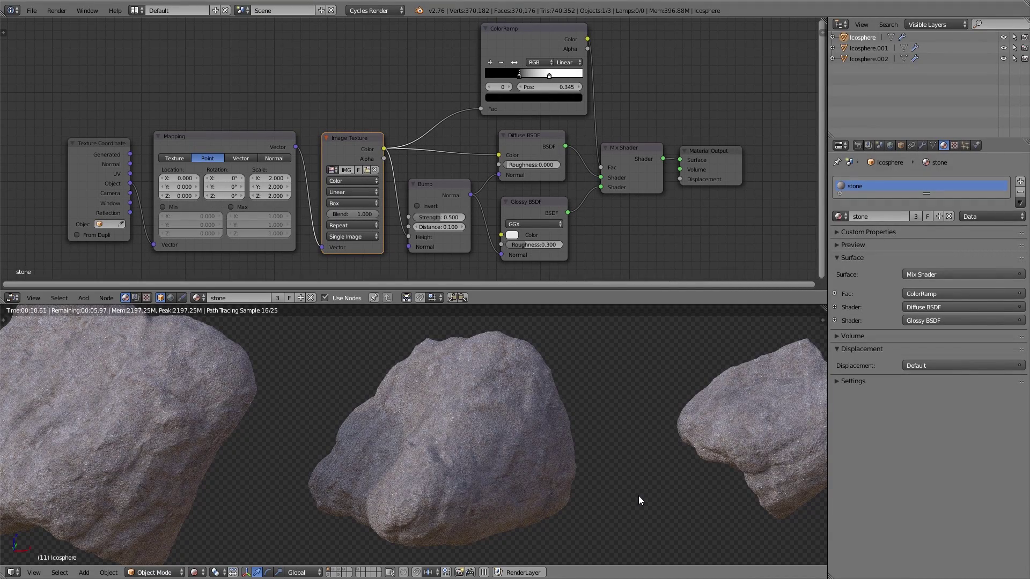
scroll(497, 441, up, 6)
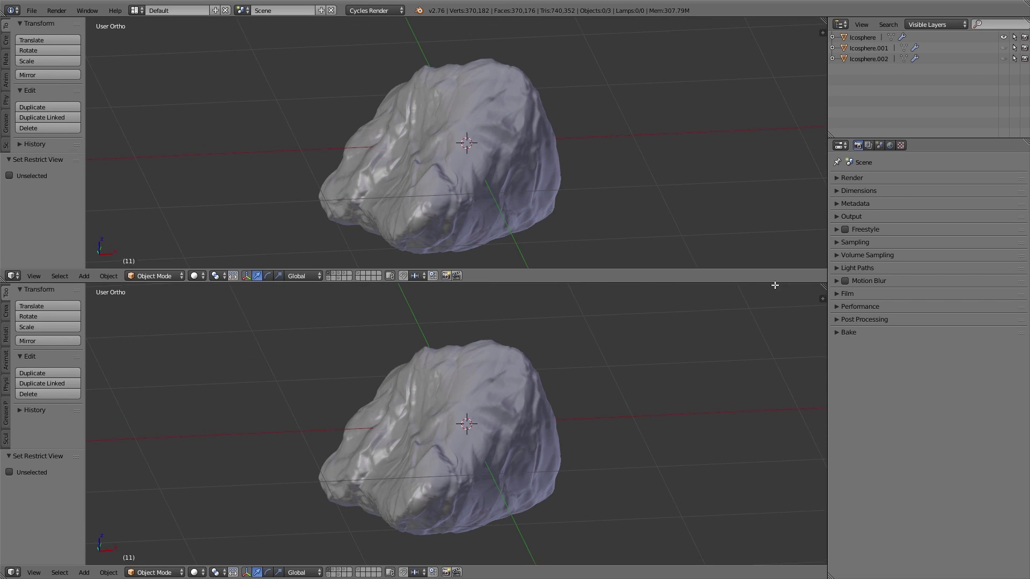
- Enlarge the upper view and turn it into a Node Editor without sidebar
drag(775, 285, 775, 304)
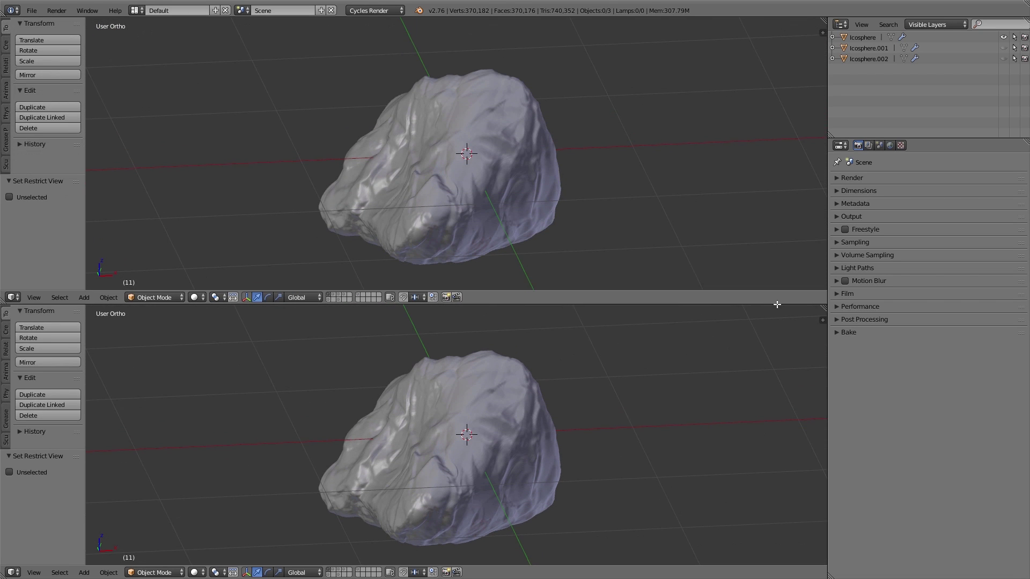
click(13, 297)
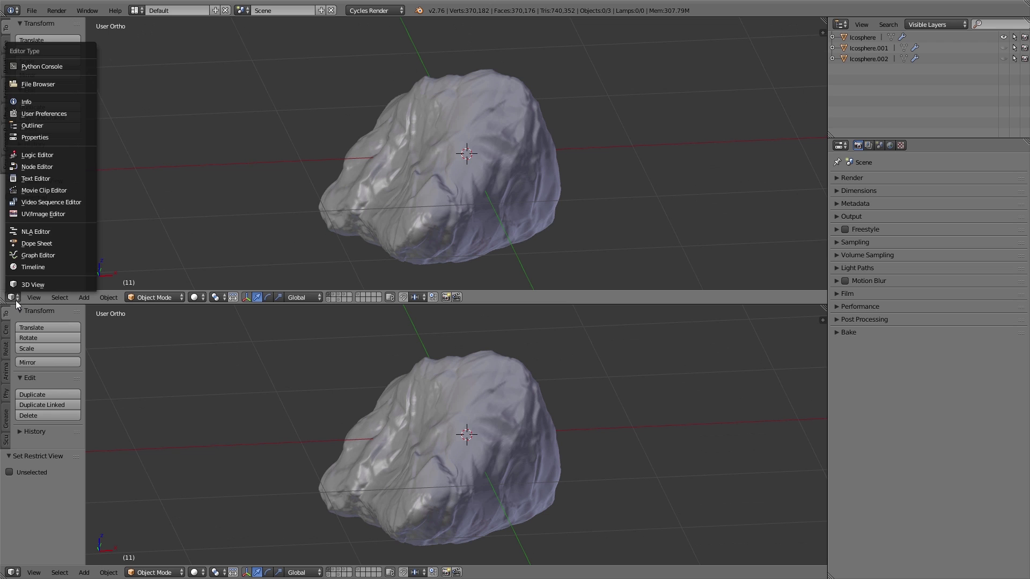
click(29, 167)
key(n)
- Give the selected rock a new material named 'stone'
right_click(448, 409)
click(943, 147)
click(909, 214)
double_click(901, 214)
text(stone)
key(Return)
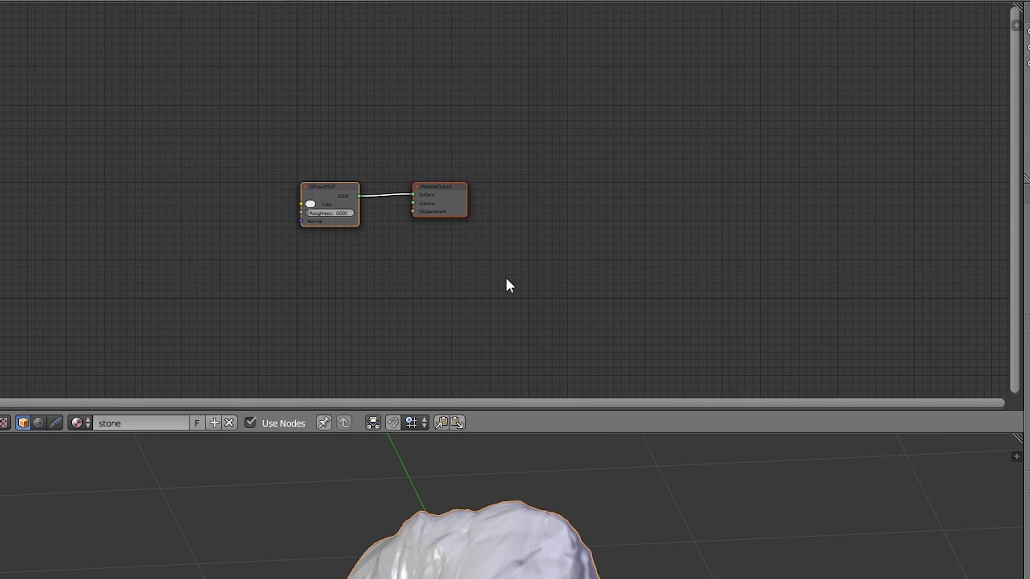
- Enable the Node Wrangler add-on in preferences and save the preferences
key(ctrl+alt+u)
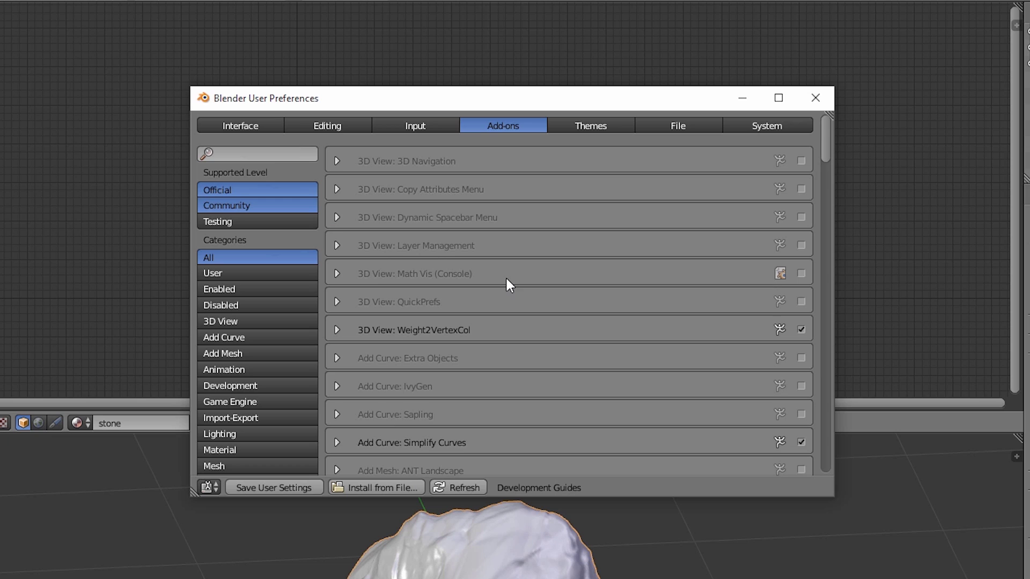
click(291, 157)
text(node)
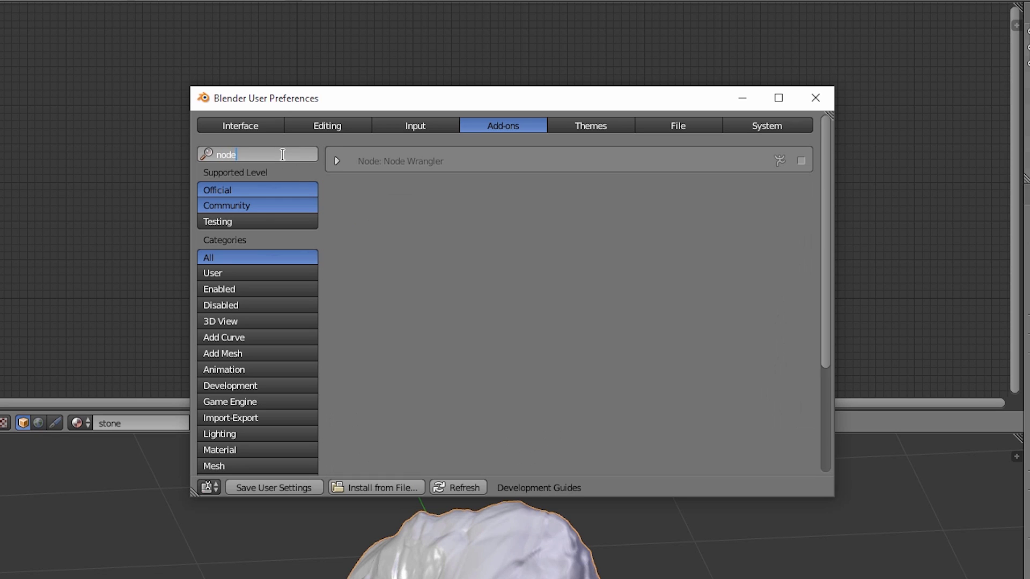
click(800, 161)
click(801, 161)
click(275, 487)
click(826, 98)
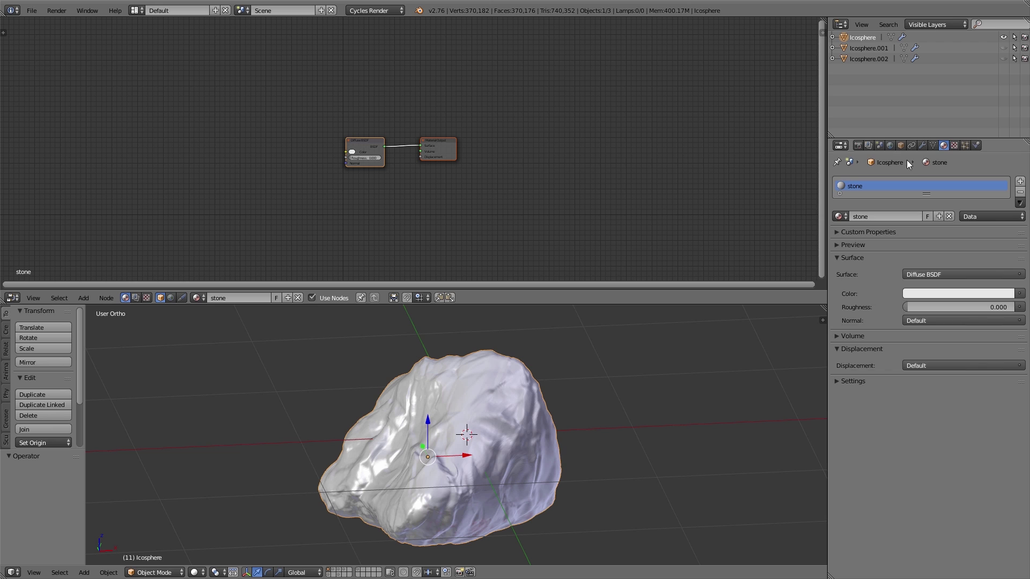
- Set the world Color to an Environment Texture loaded from yellow_field_16k.hdr
click(891, 146)
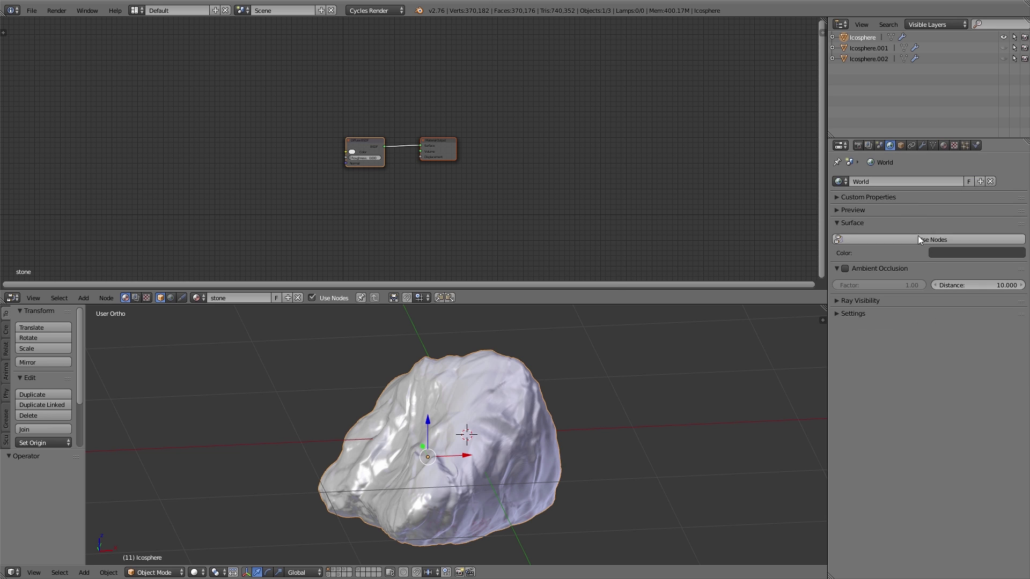
click(1019, 259)
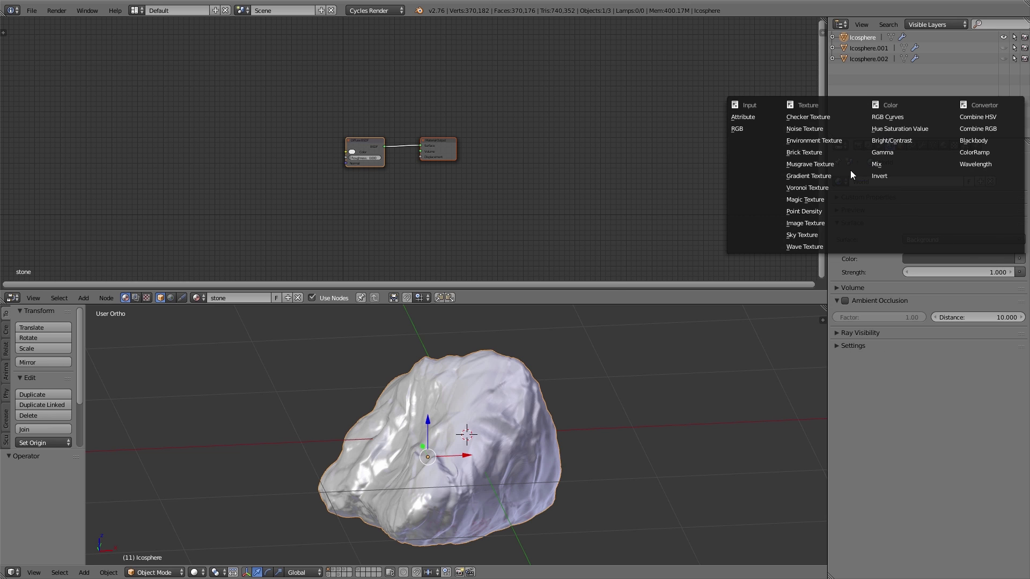
click(825, 140)
click(976, 272)
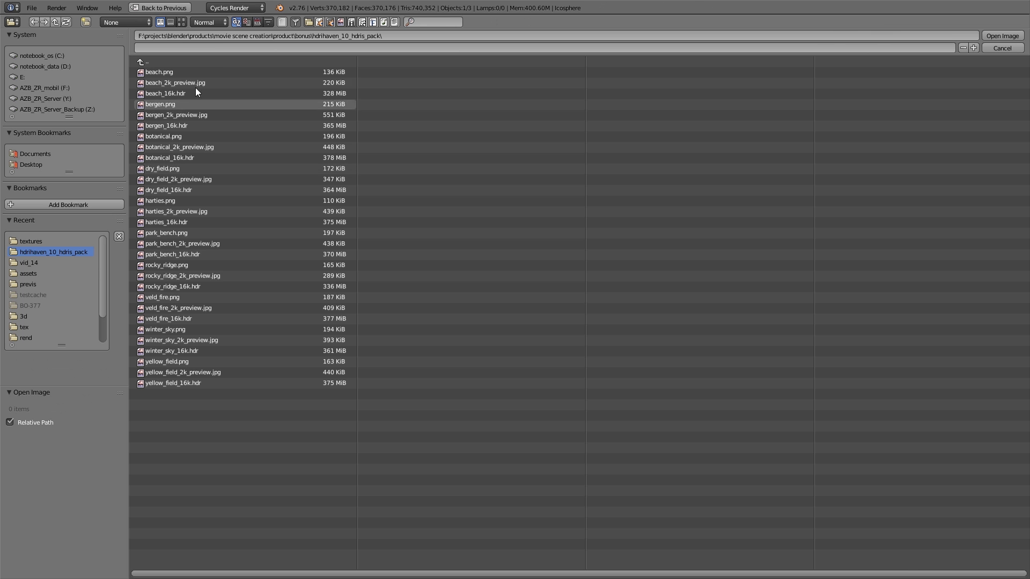
click(182, 22)
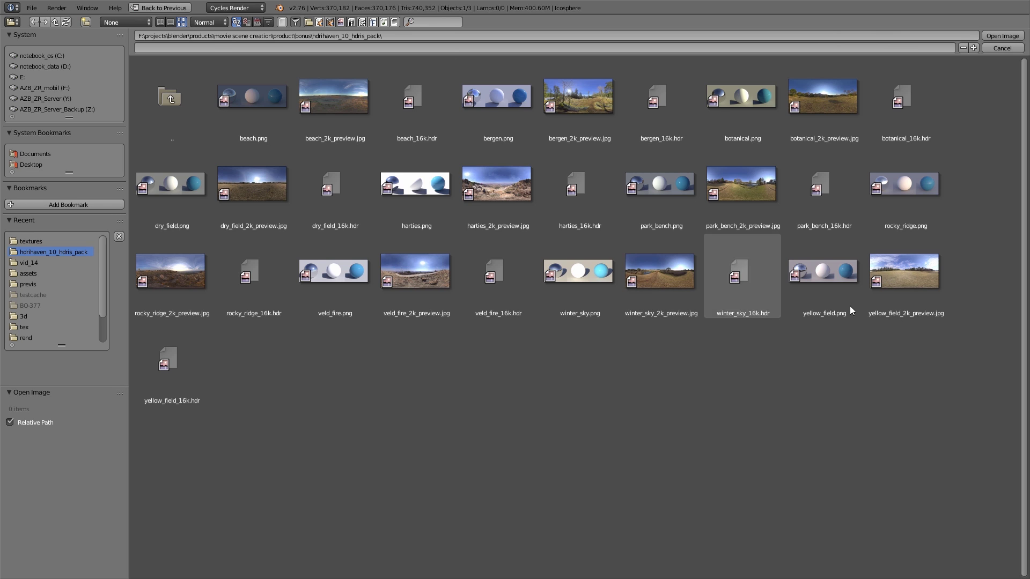
click(900, 277)
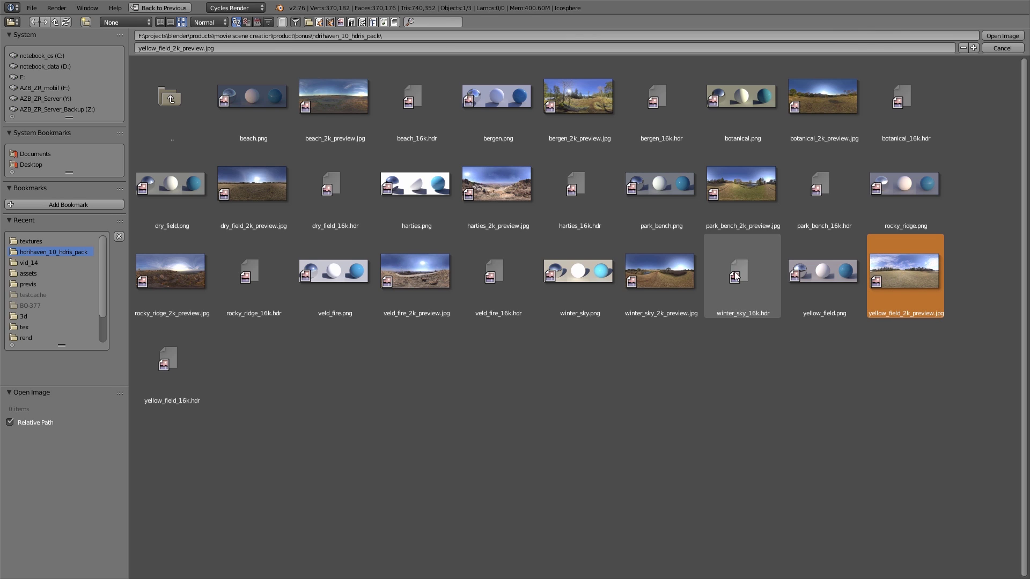
click(190, 371)
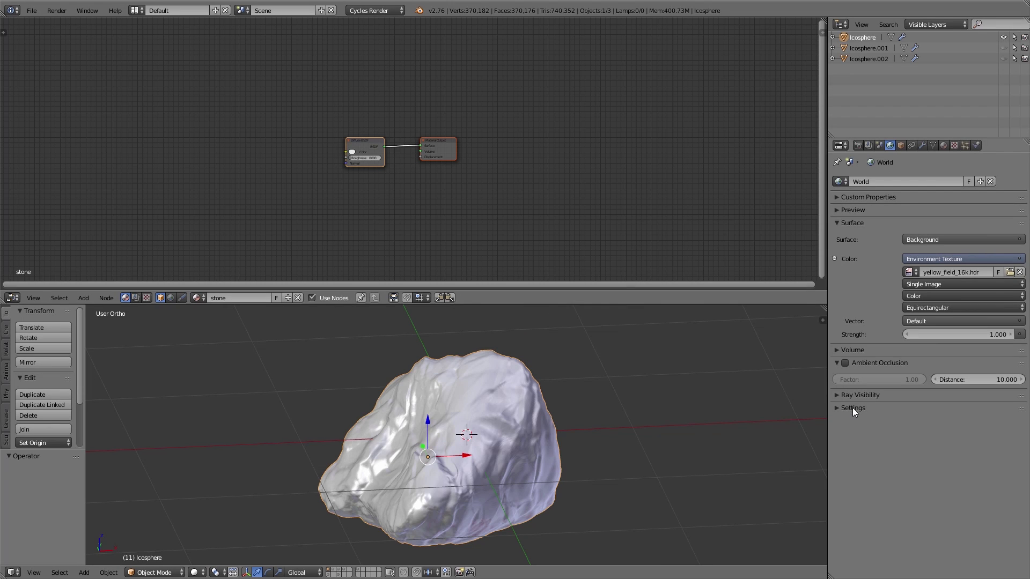
- Switch the viewport to rendered shading with a render border around the rock
click(853, 409)
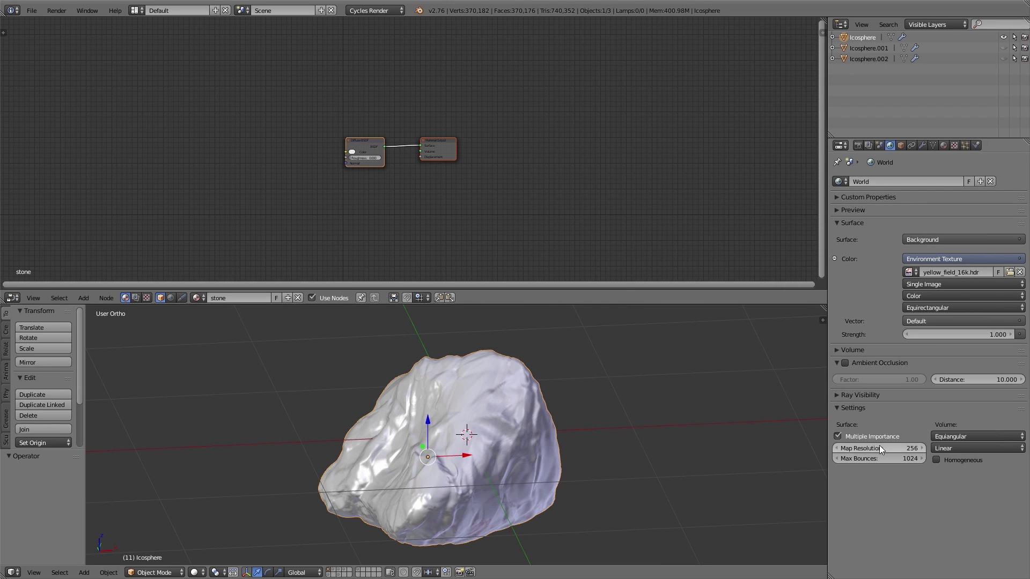
click(880, 448)
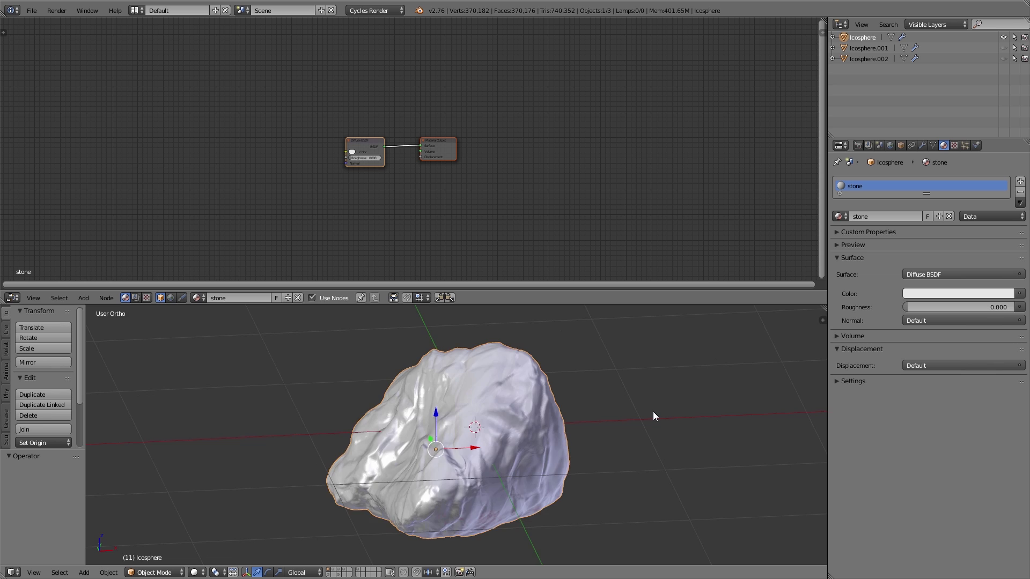
key(shift+z)
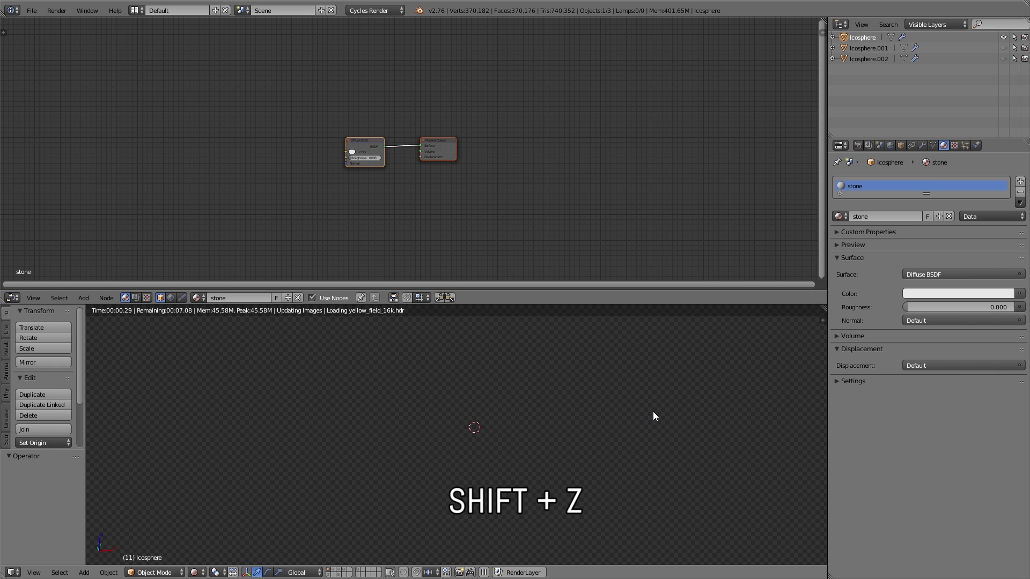
key(ctrl+b)
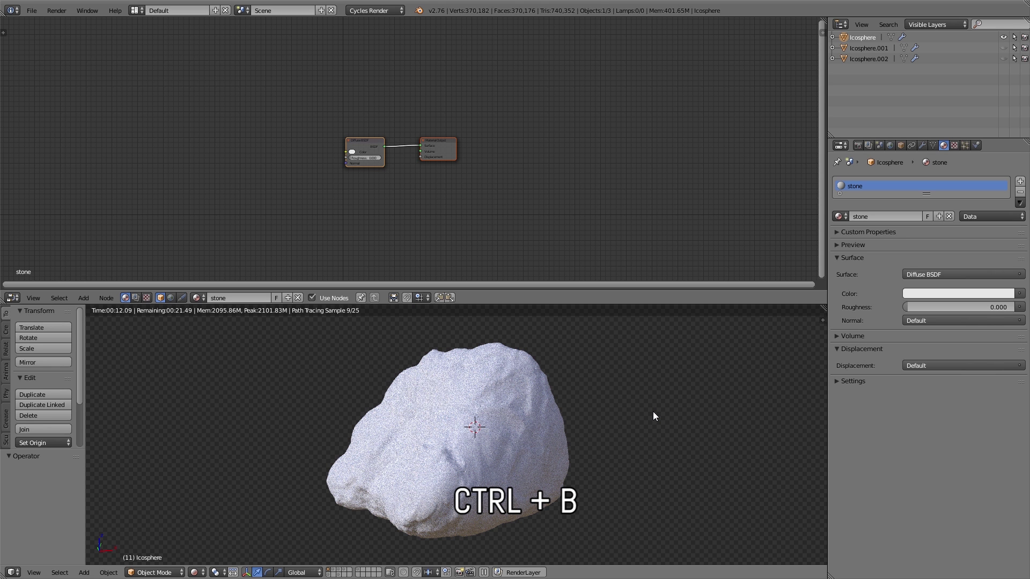
drag(285, 331, 594, 549)
middle_drag(547, 535, 540, 511)
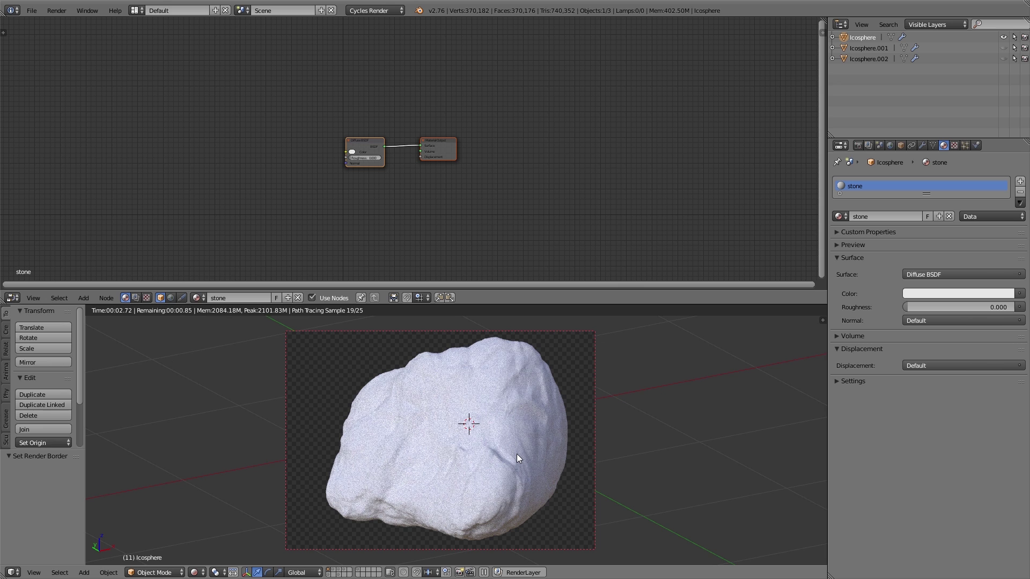
- Add a Glossy BSDF node below the Diffuse BSDF
scroll(443, 181, up, 3)
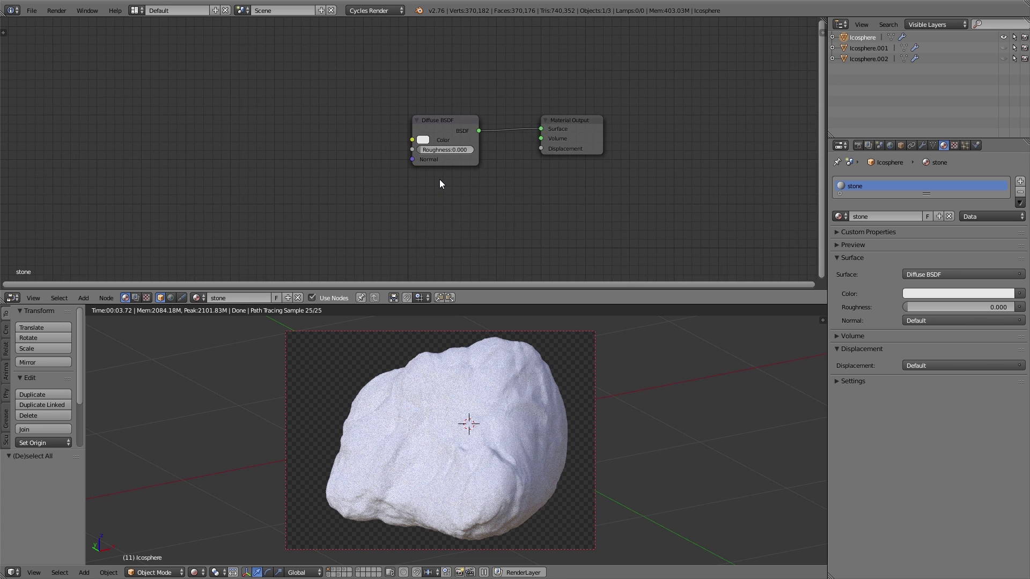
drag(444, 114, 441, 106)
key(shift+a)
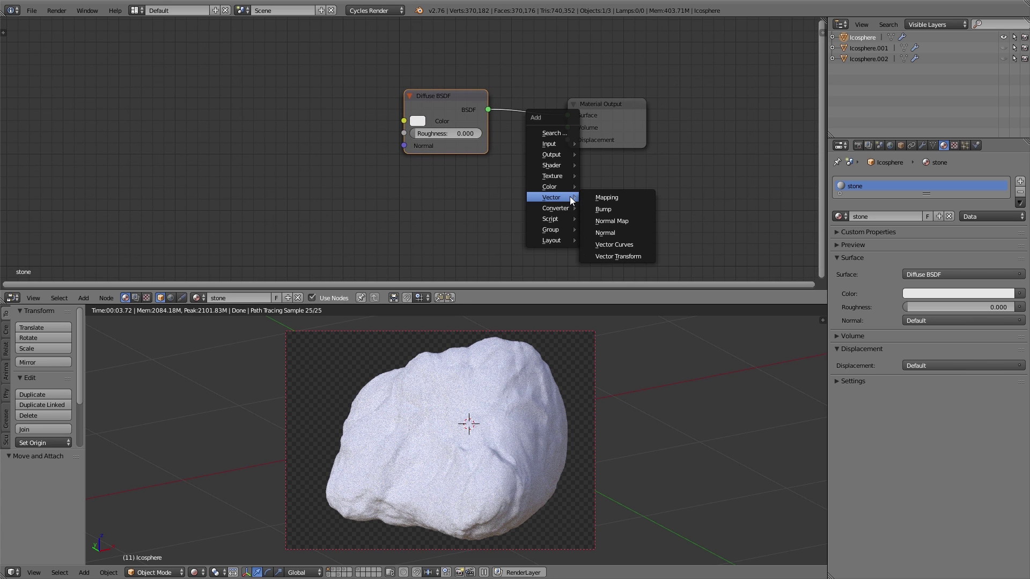
mouse_move(555, 167)
click(612, 200)
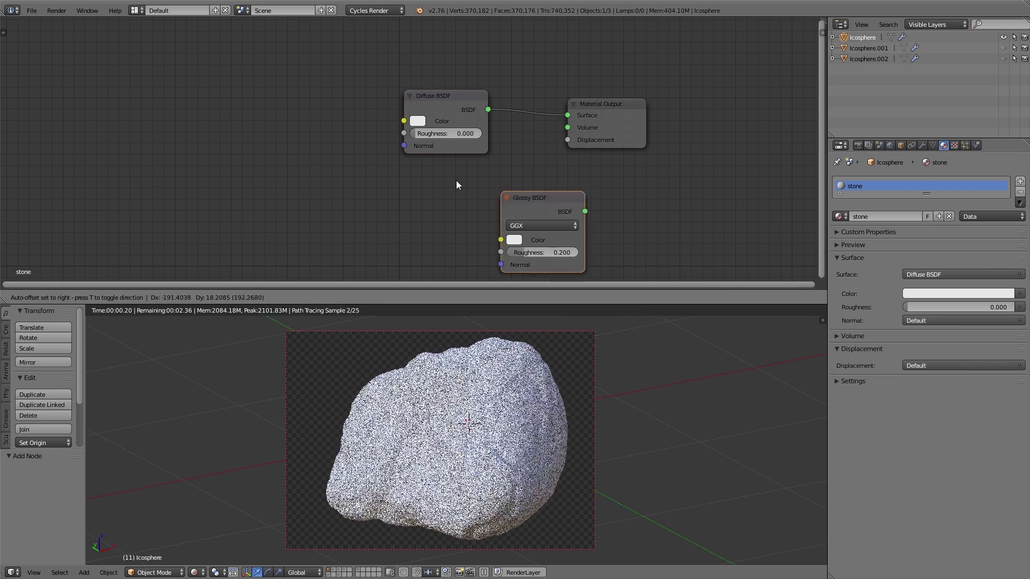
click(536, 182)
- Insert a Mix Shader on the Diffuse-to-output link and connect the Glossy BSDF into it
key(shift+a)
mouse_move(524, 171)
click(595, 173)
click(496, 91)
drag(490, 189, 530, 164)
- Set the Glossy BSDF roughness to 0.500
drag(431, 236, 447, 232)
click(446, 230)
key(BackSpace)
key(Return)
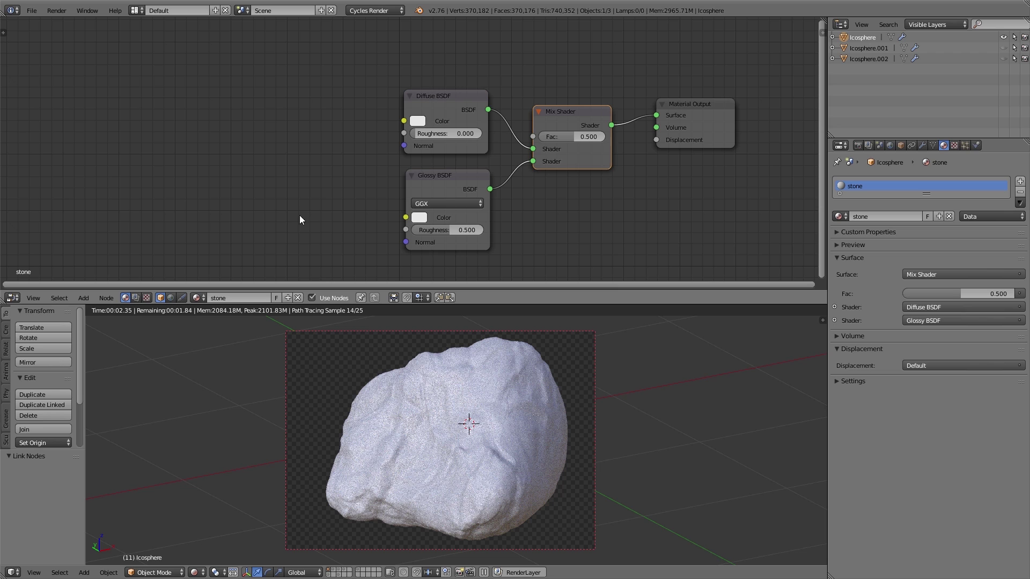
middle_drag(264, 207, 341, 203)
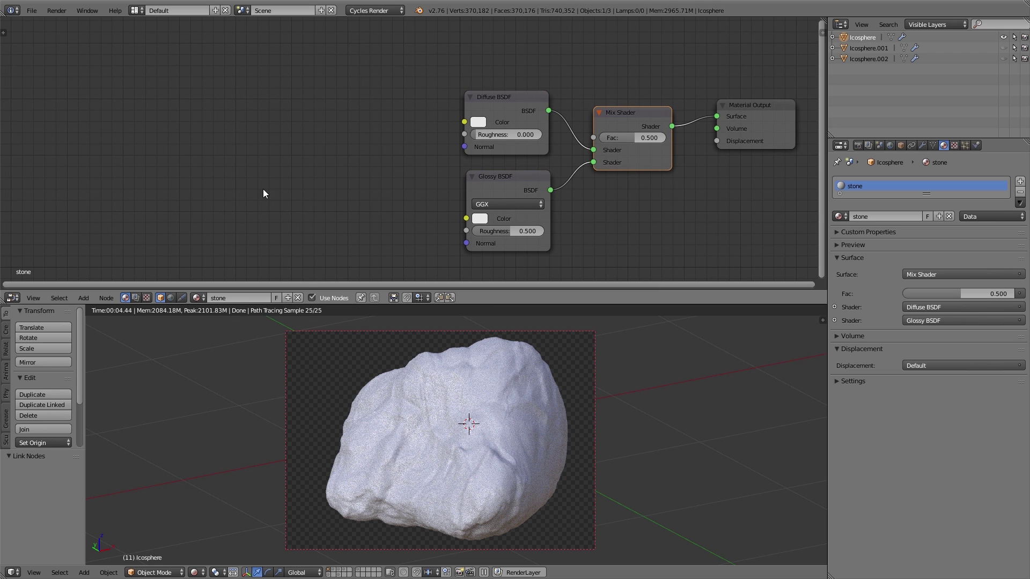
- Add an Image Texture with IMG_8751.png and connect its Color to the Diffuse BSDF
key(shift+a)
mouse_move(198, 122)
click(254, 149)
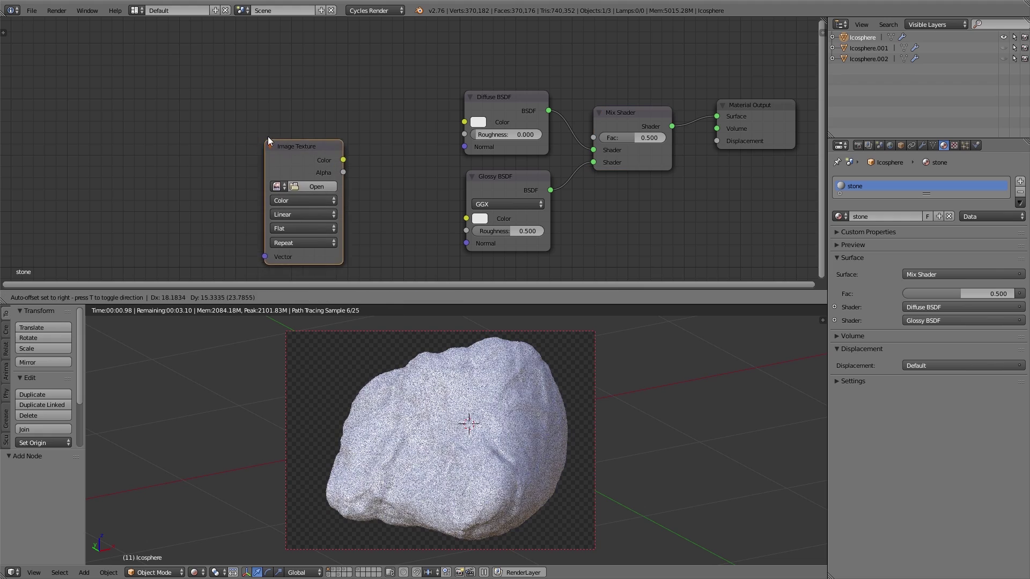
click(305, 95)
click(348, 141)
click(403, 439)
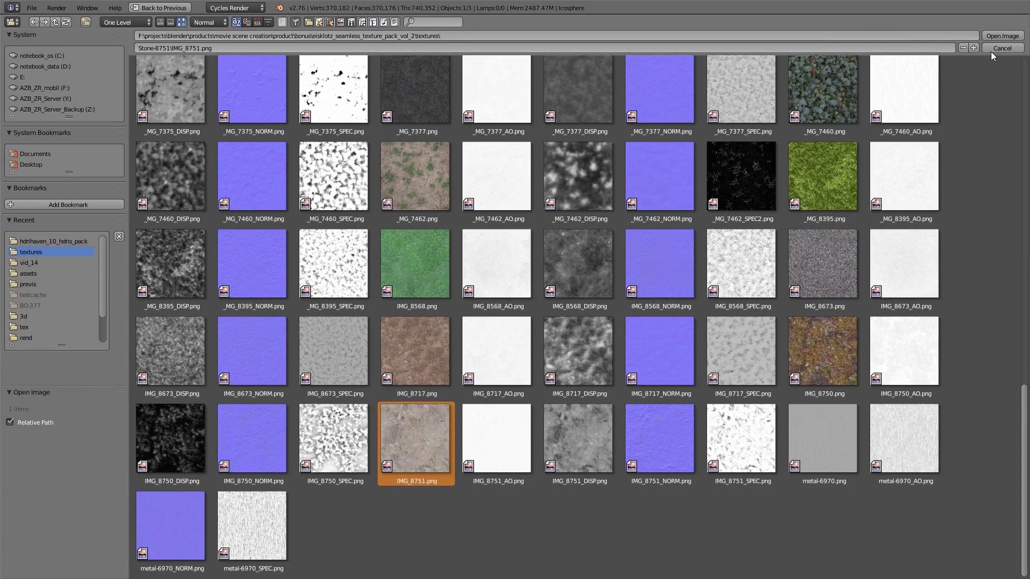
click(999, 35)
drag(384, 115, 465, 122)
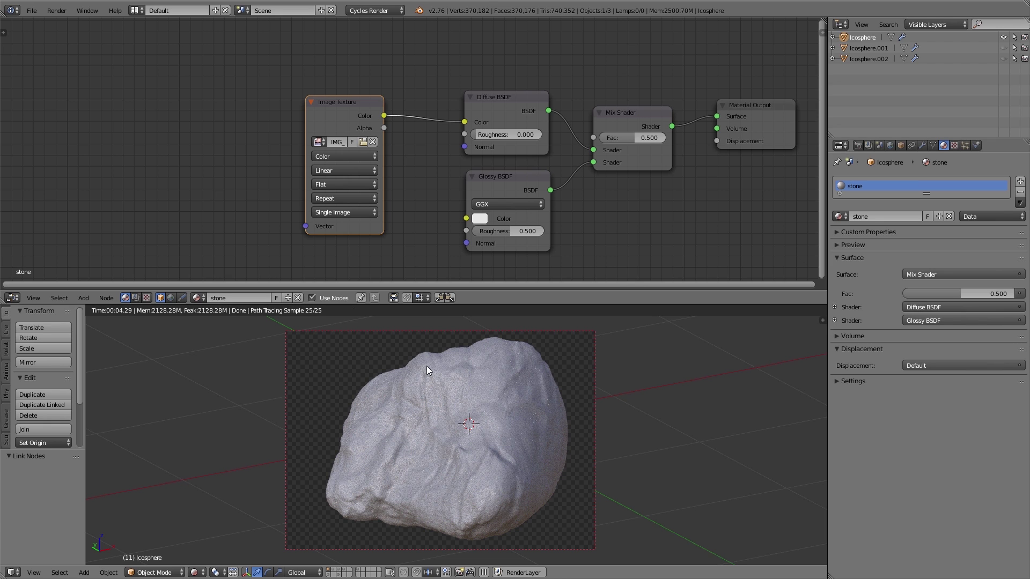
drag(338, 114, 369, 115)
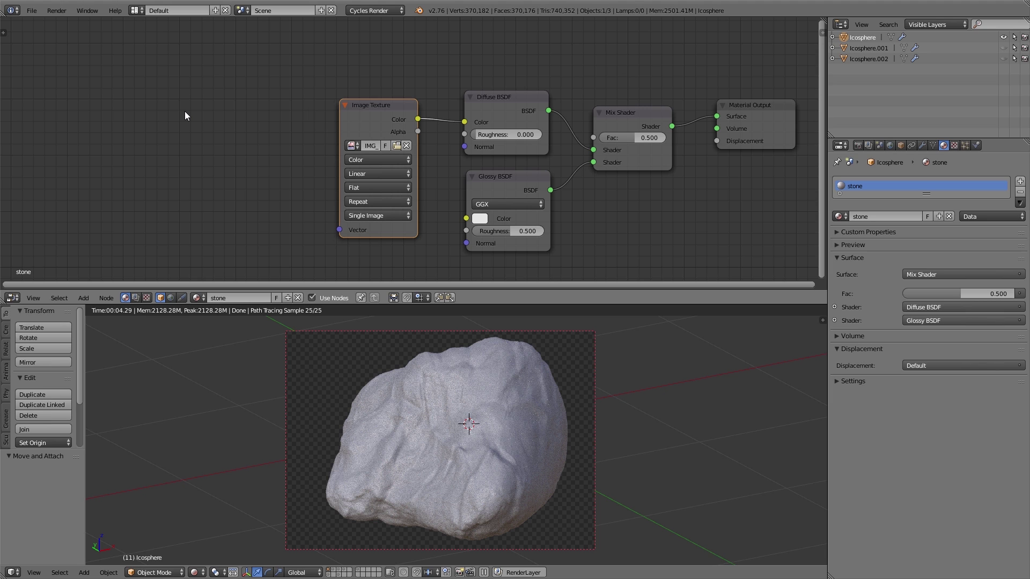
- Add a Texture Coordinate node and wire its Object output to the Image Texture Vector
key(shift+a)
mouse_move(172, 111)
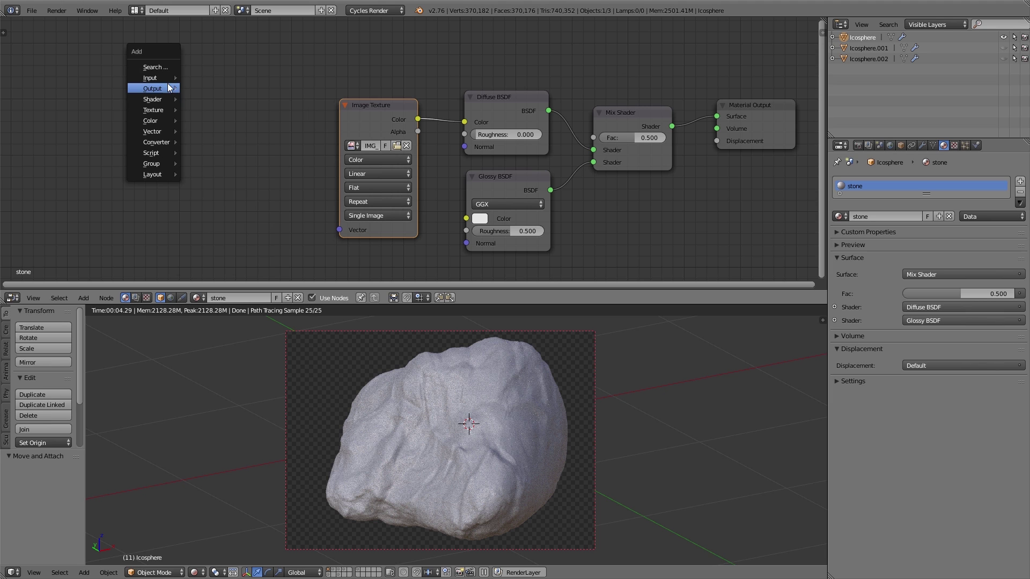
mouse_move(166, 81)
click(219, 89)
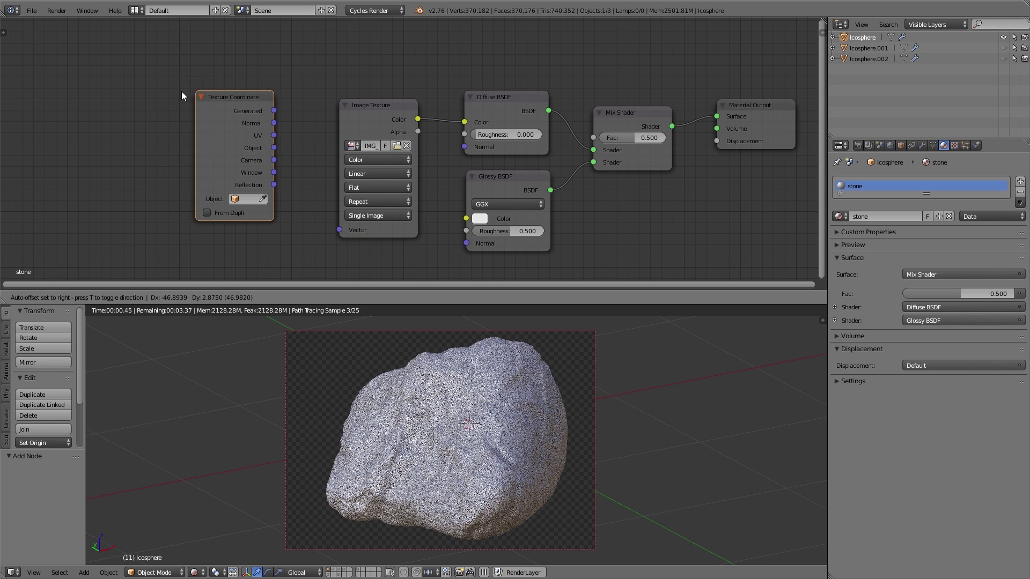
click(157, 104)
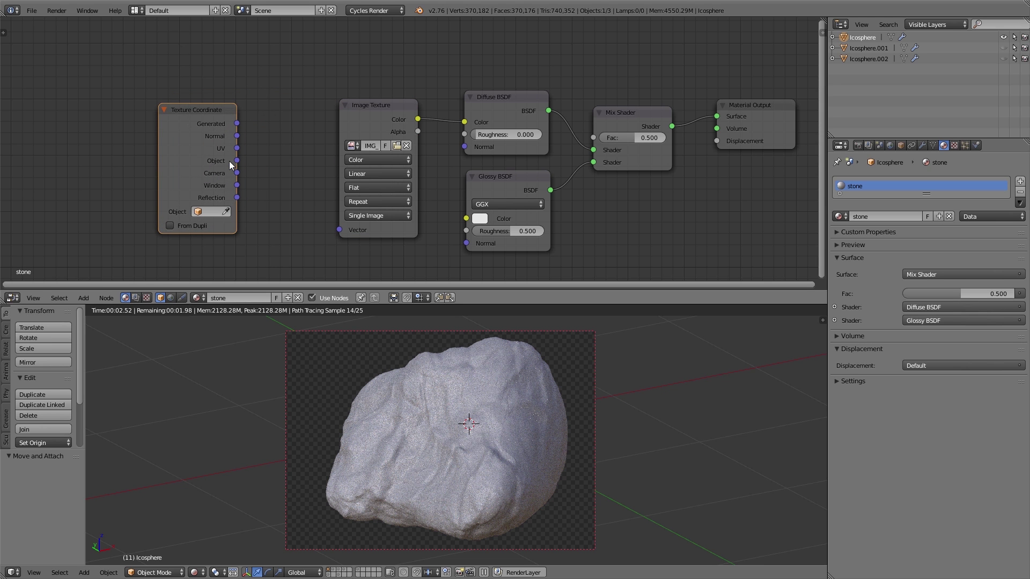
drag(237, 160, 329, 233)
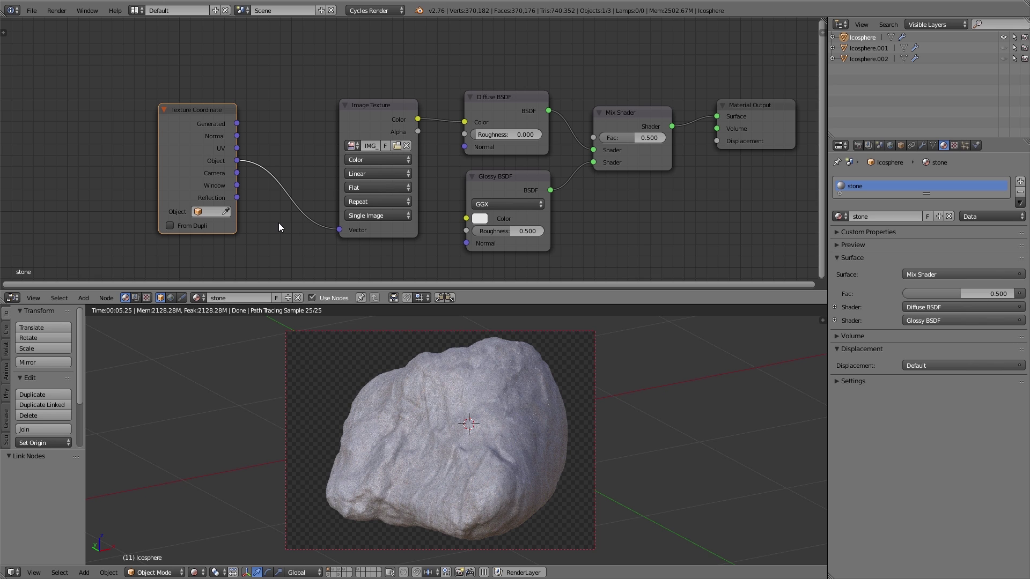
- Preview the raw stone image on the rock through a Viewer and orbit to inspect it
ctrl+shift+click(373, 119)
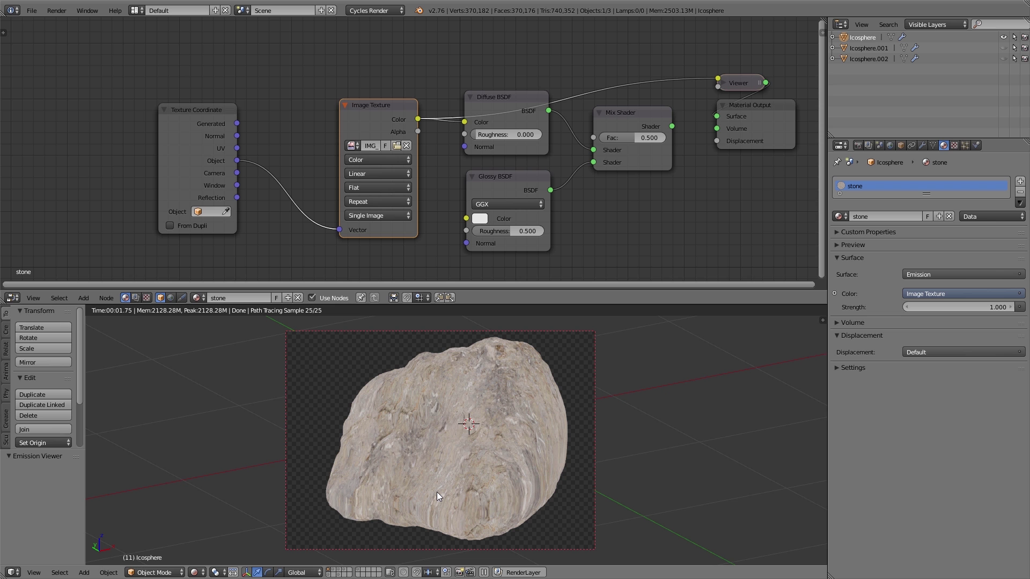
middle_drag(507, 485, 434, 456)
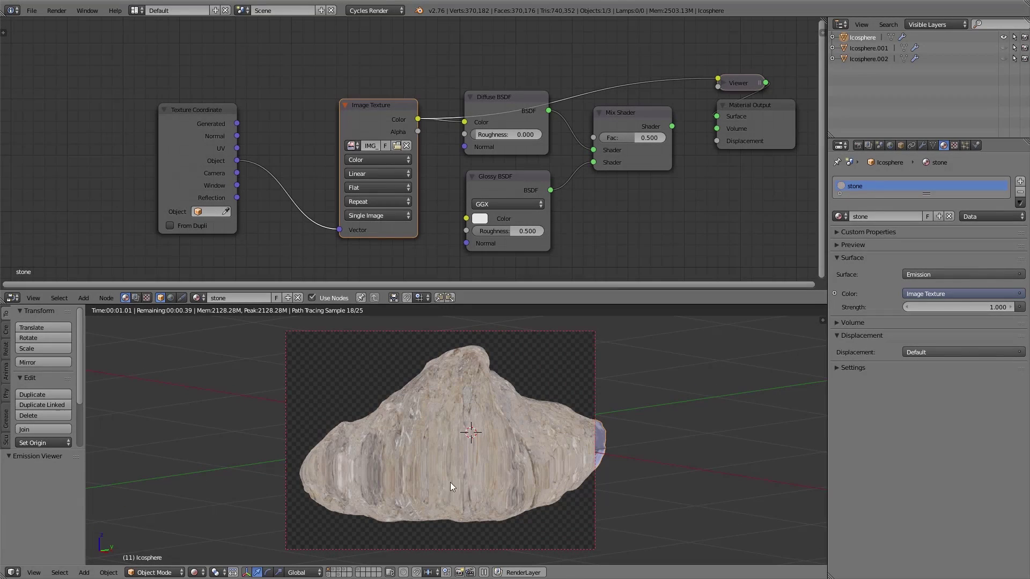
middle_drag(379, 487, 417, 498)
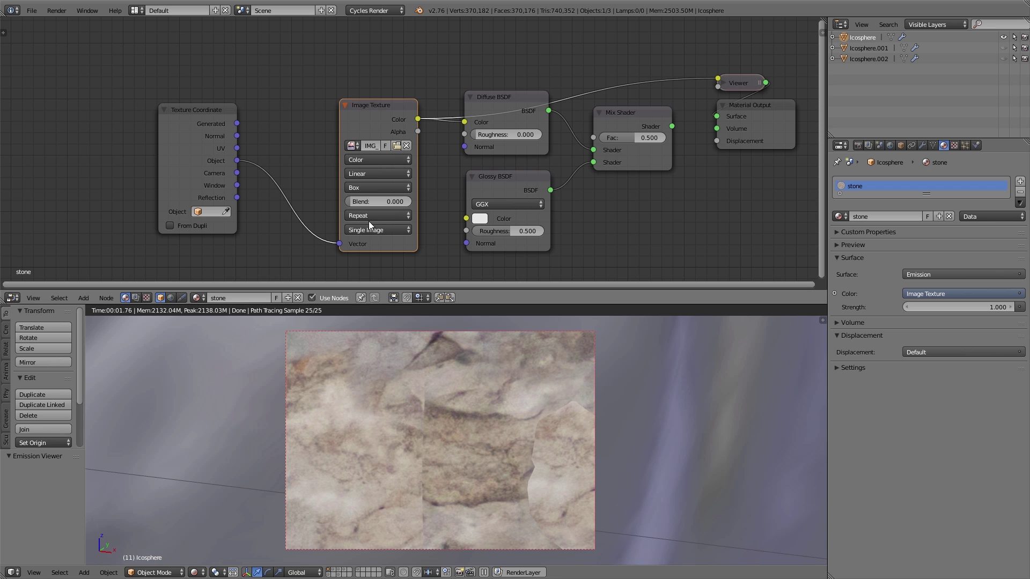
- Raise the box projection blend to 1.000 and check the seams around the rock
drag(347, 201, 416, 202)
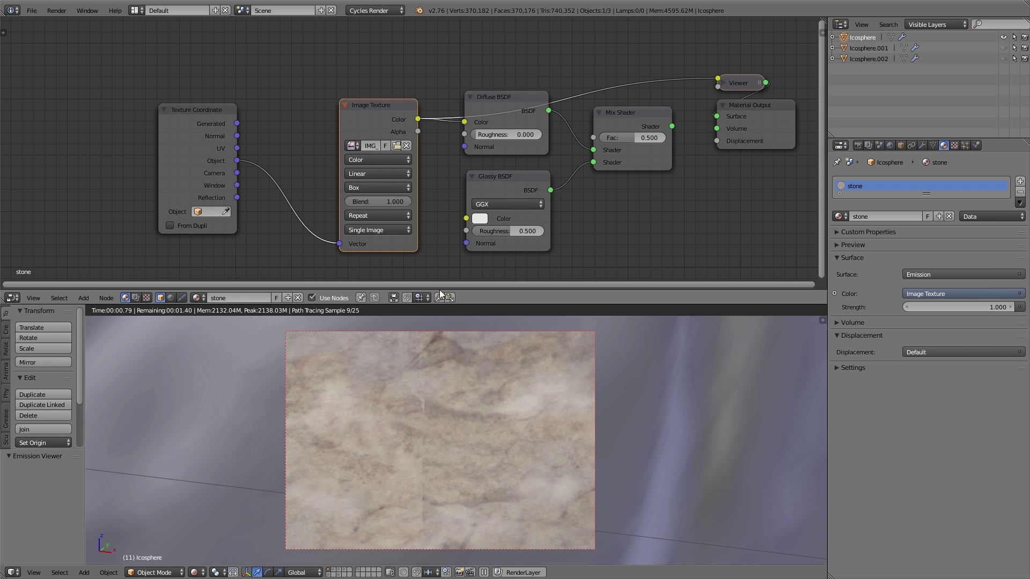
middle_drag(445, 328, 458, 419)
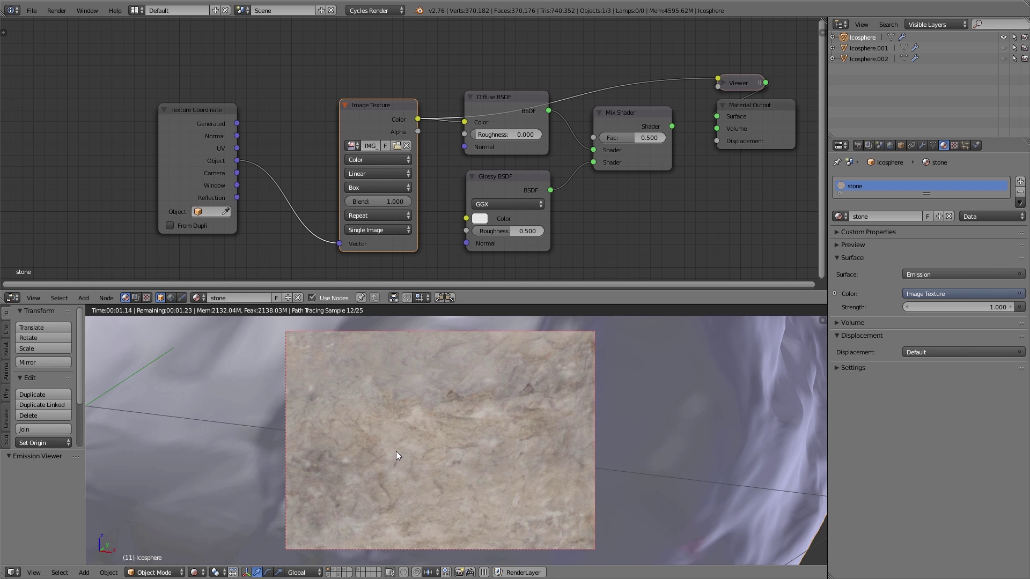
scroll(396, 451, down, 4)
middle_drag(396, 451, 382, 406)
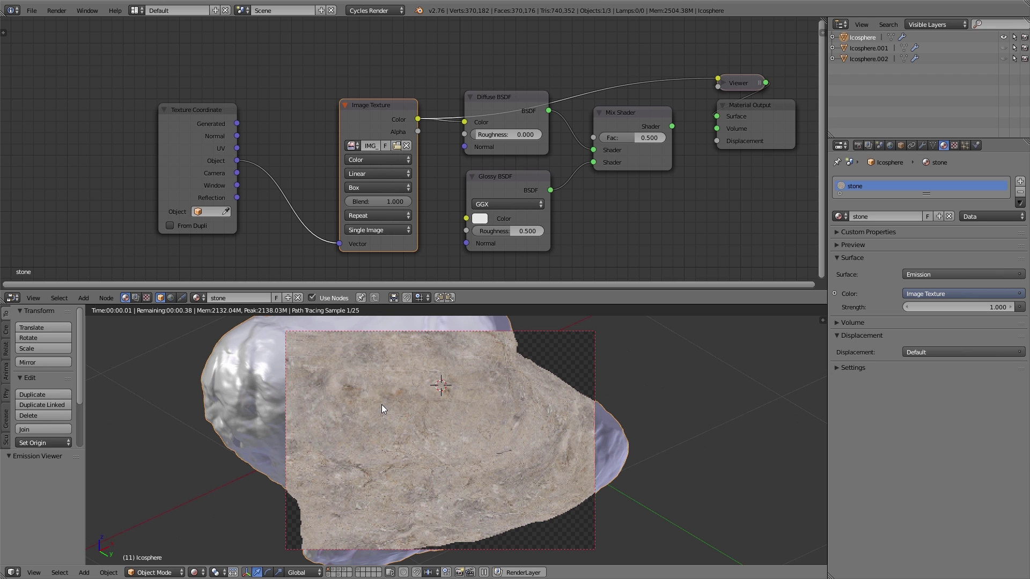
- Insert a Mapping node on the Texture Coordinate–Image Texture link and tidy the node layout
key(KP_Decimal)
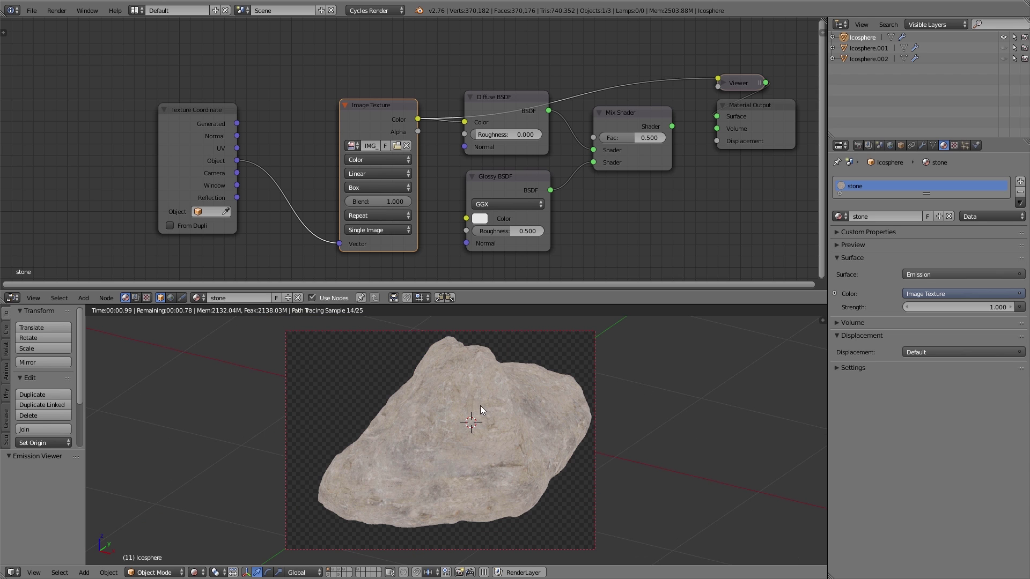
key(shift+a)
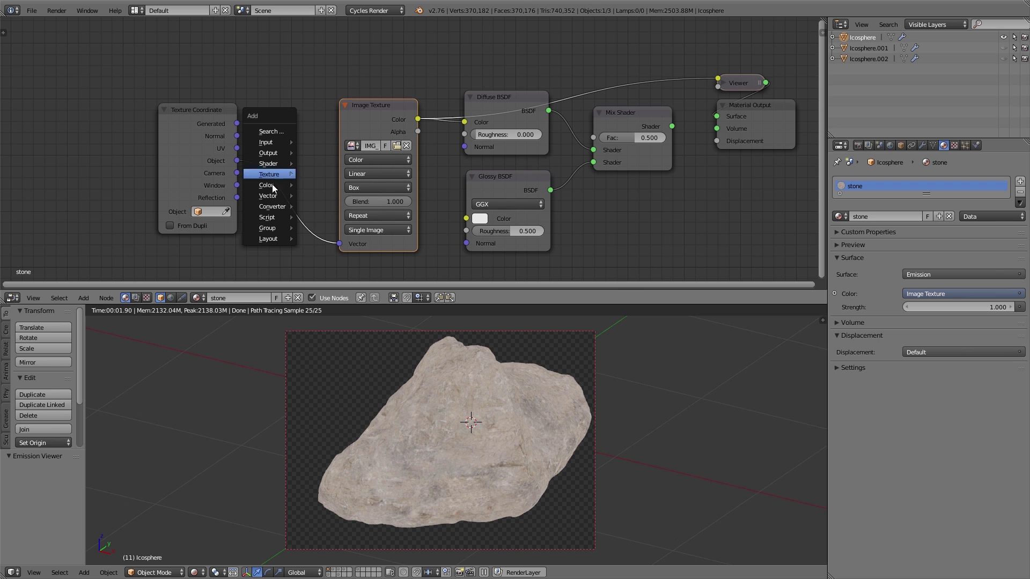
click(314, 196)
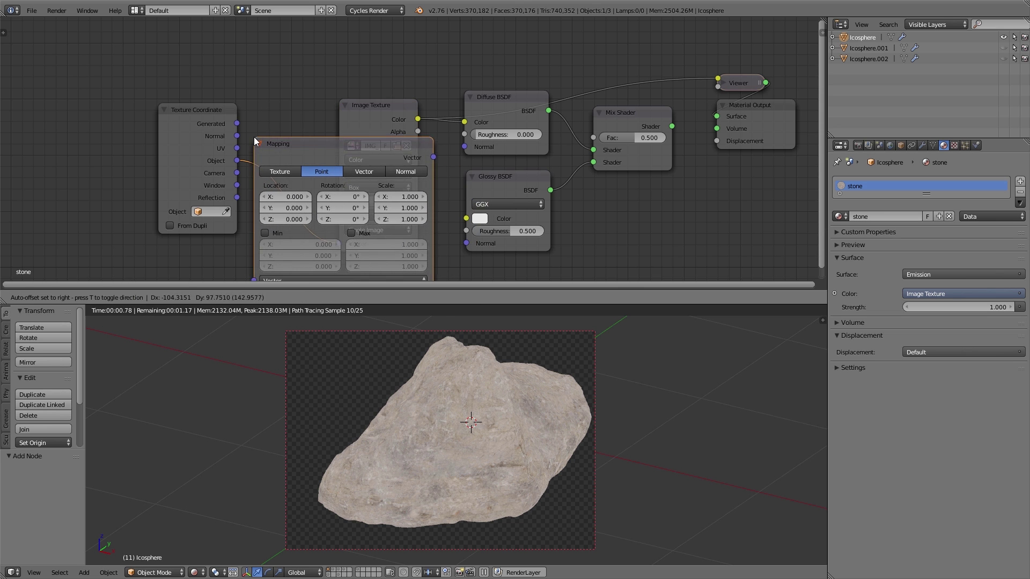
click(254, 136)
drag(397, 262, 389, 216)
drag(504, 181, 648, 189)
- Set the Mapping node's X, Y and Z scale to 3
drag(423, 150, 422, 172)
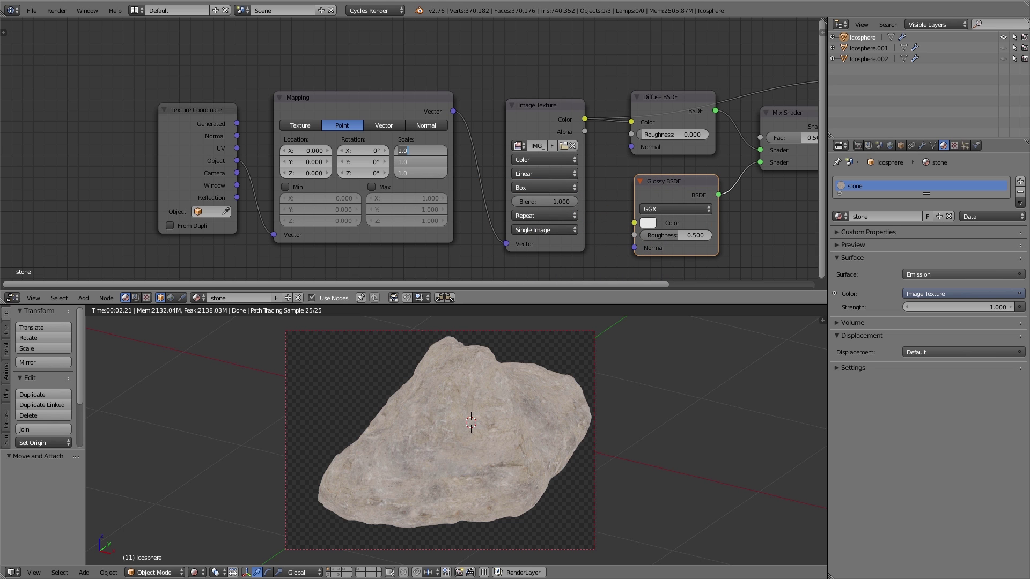
text(3)
key(Return)
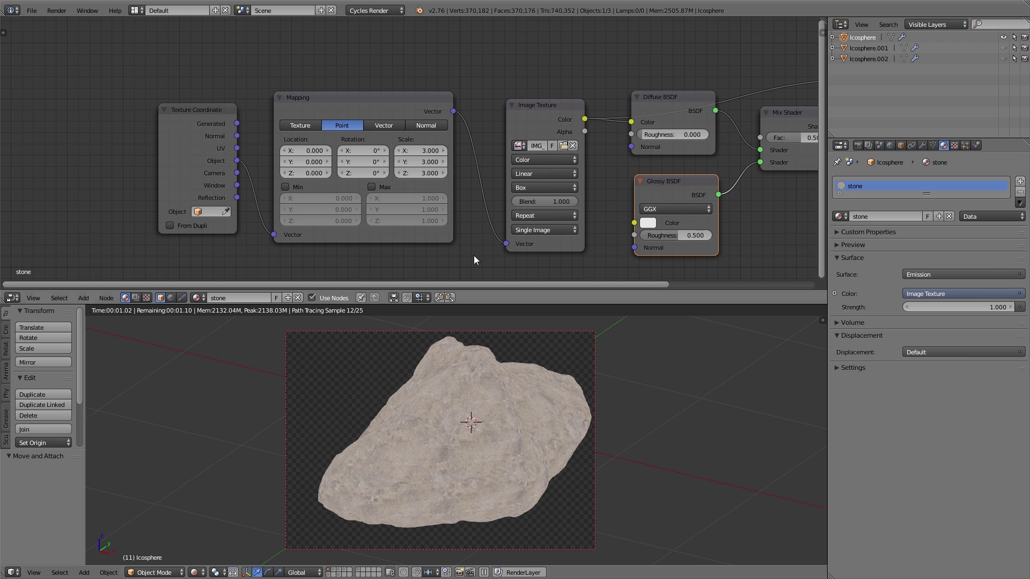
scroll(514, 460, up, 2)
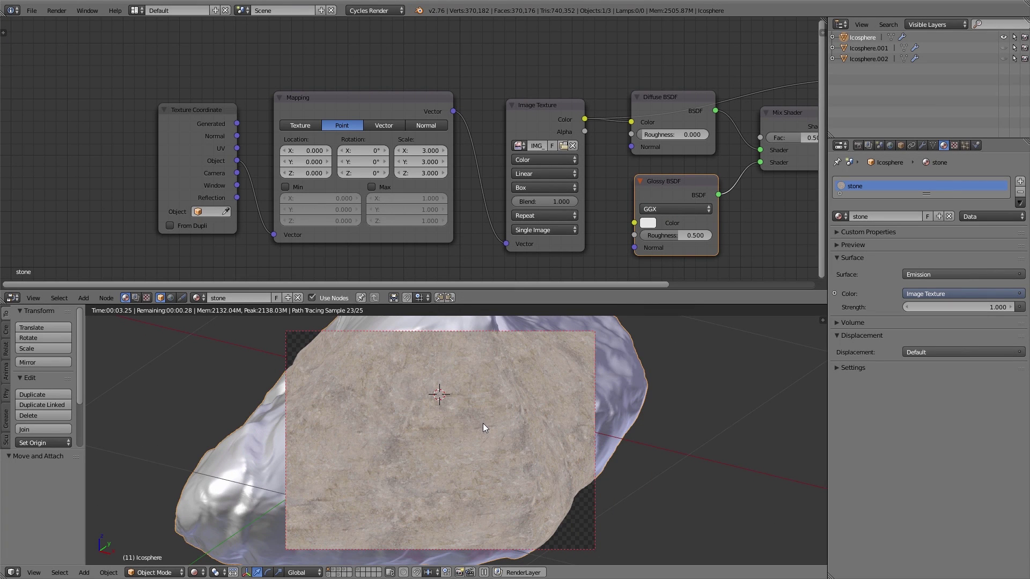
- Drag the stone material from the Properties panel onto the foreground rock
middle_drag(427, 425, 538, 430)
scroll(538, 430, down, 4)
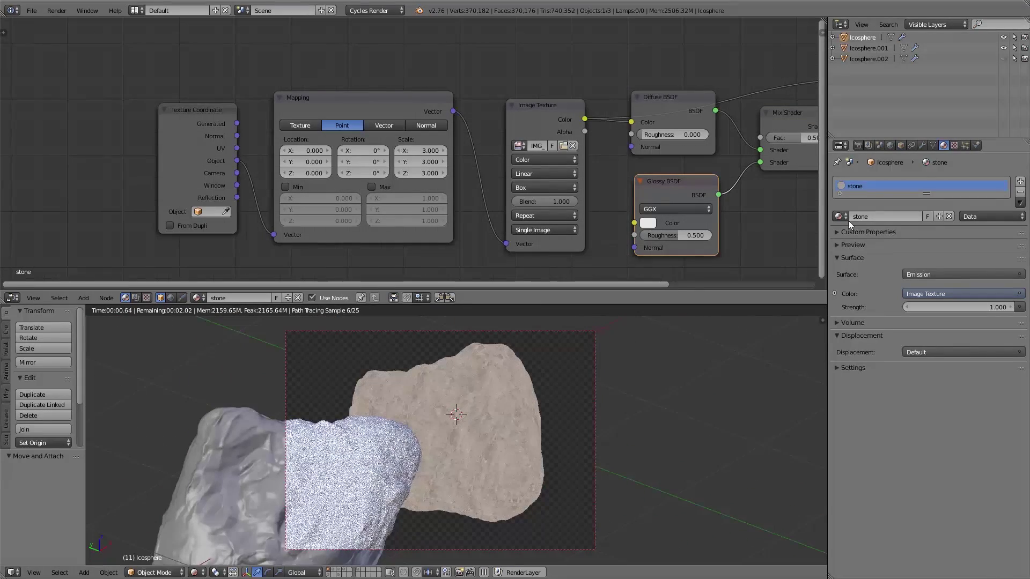
drag(842, 217, 247, 463)
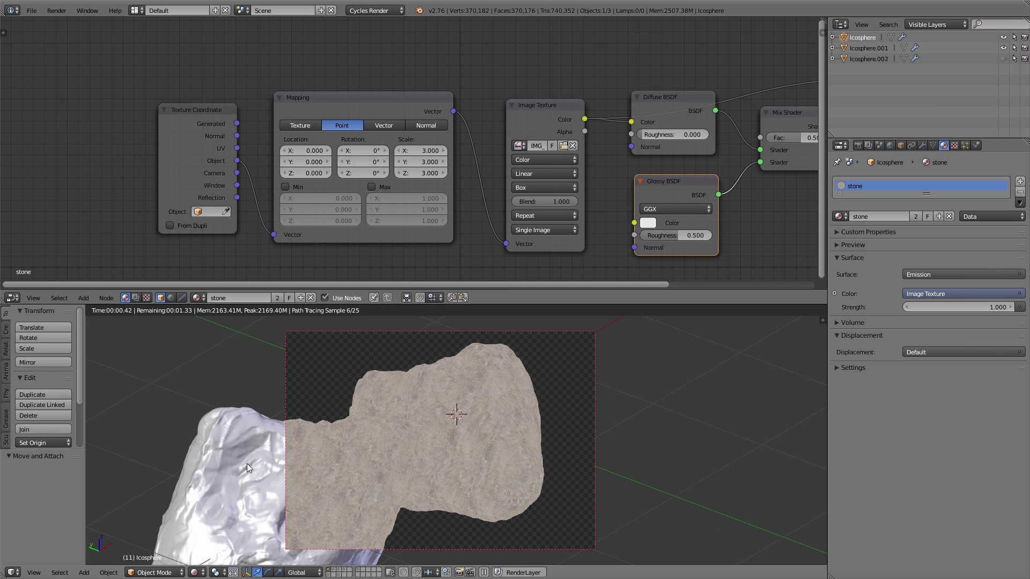
middle_drag(362, 509, 478, 470)
- Select the left rock and scale it up twice to make it noticeably larger
right_click(236, 396)
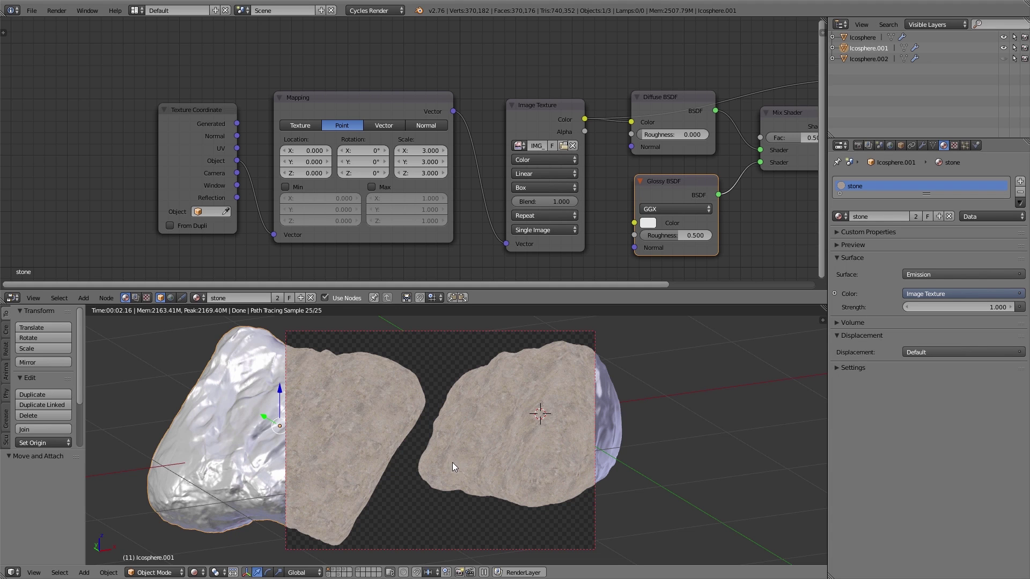
key(s)
click(575, 510)
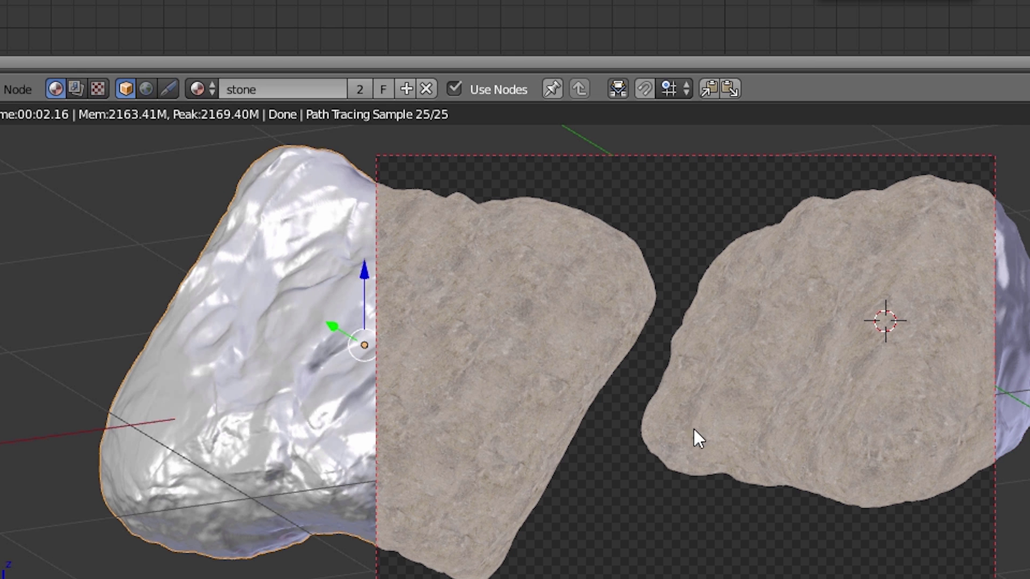
key(s)
click(955, 511)
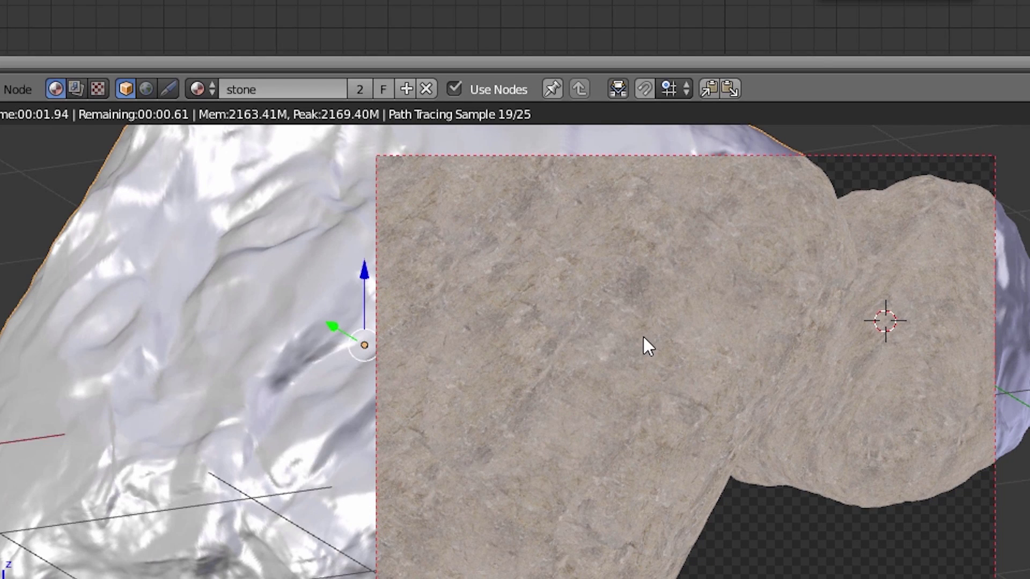
- Apply the enlarged rock's scale to its mesh with Ctrl+A > Scale
key(ctrl+a)
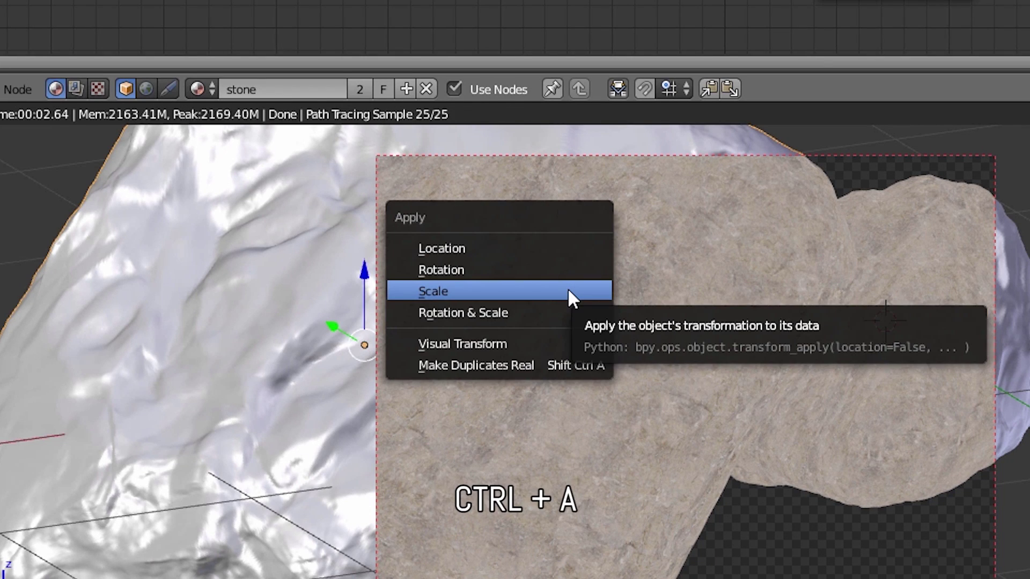
click(569, 290)
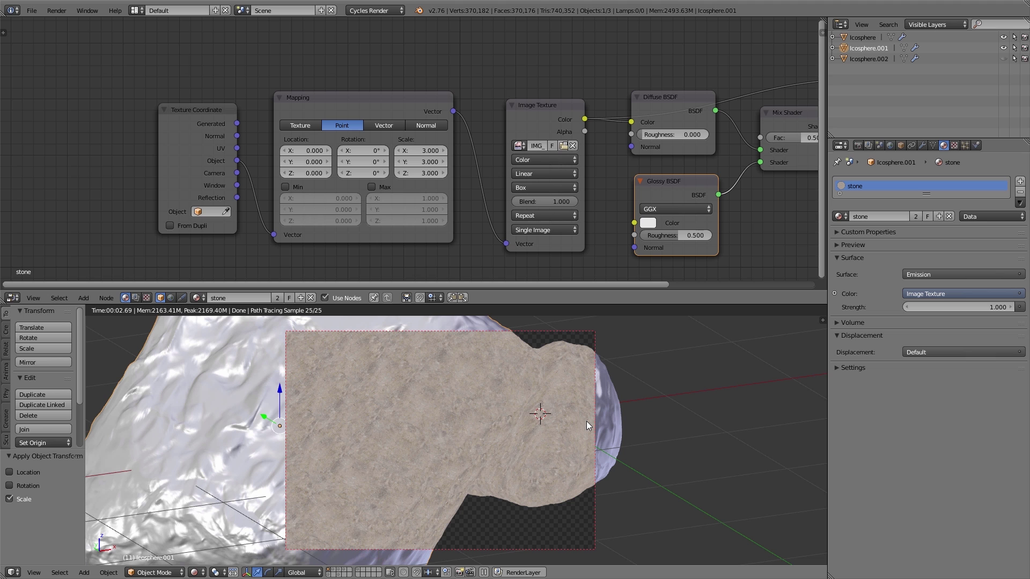
- Hide the enlarged rock, reselect the original, and connect the Mix Shader to Material Output
key(h)
right_click(465, 468)
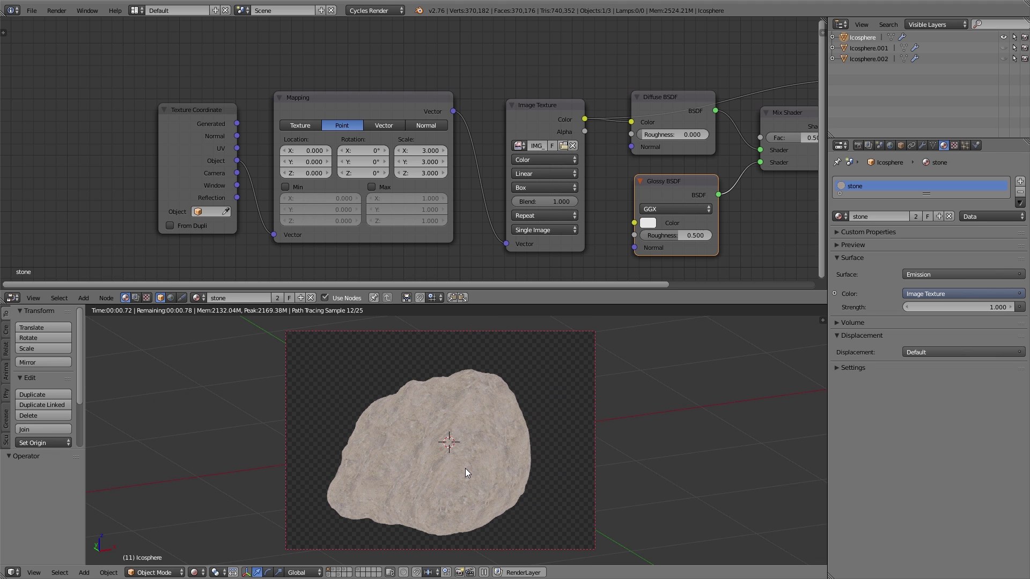
middle_drag(451, 475, 456, 464)
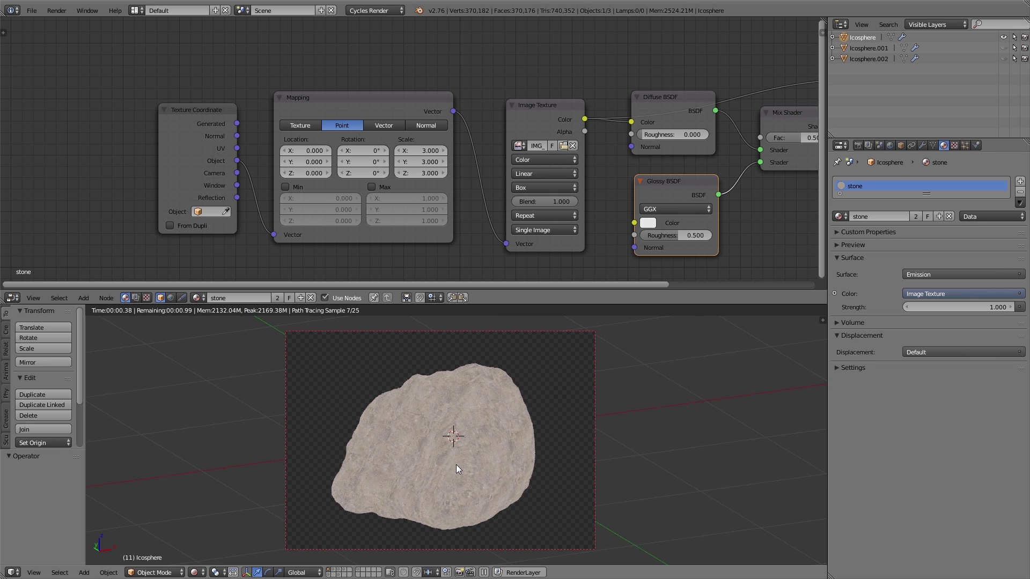
middle_drag(742, 176, 509, 181)
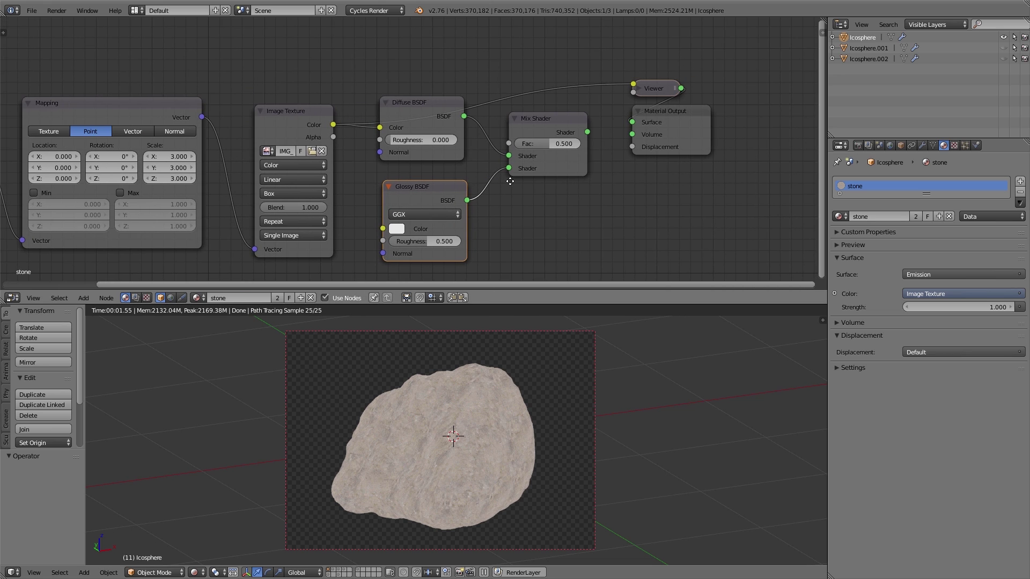
ctrl+shift+click(546, 119)
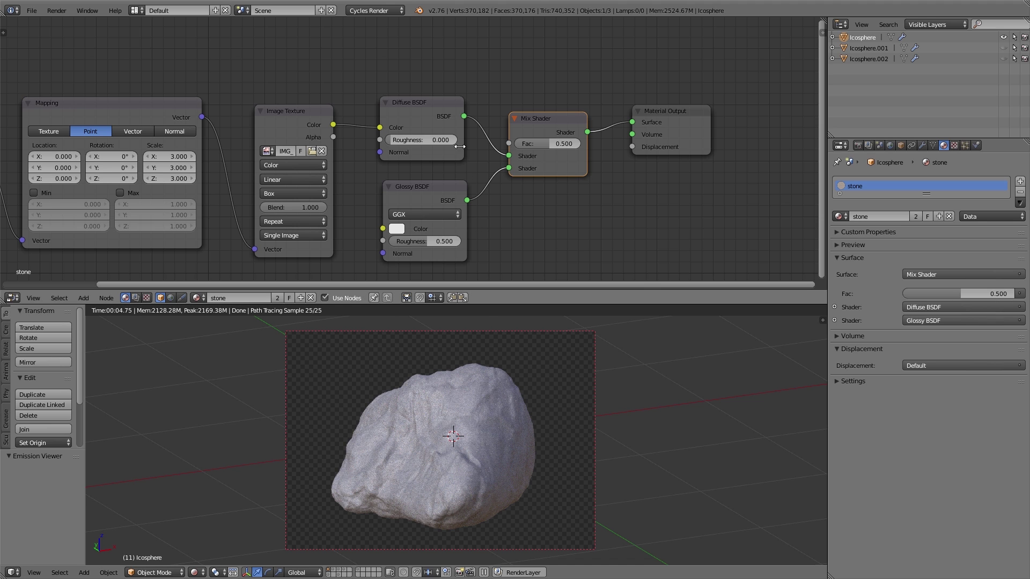
- Add a ColorRamp node and place it above the Image Texture
middle_drag(459, 144, 482, 230)
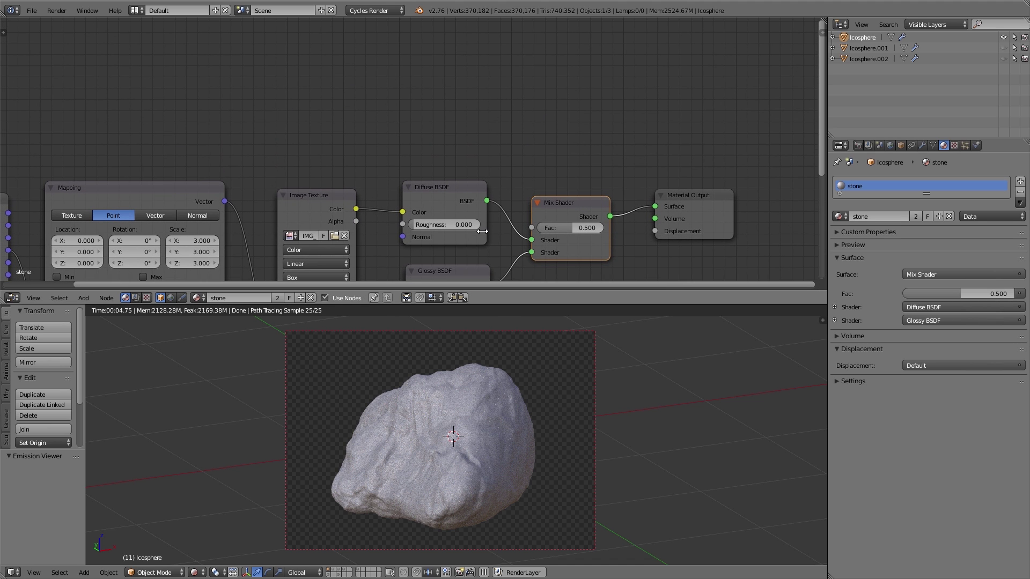
key(shift+a)
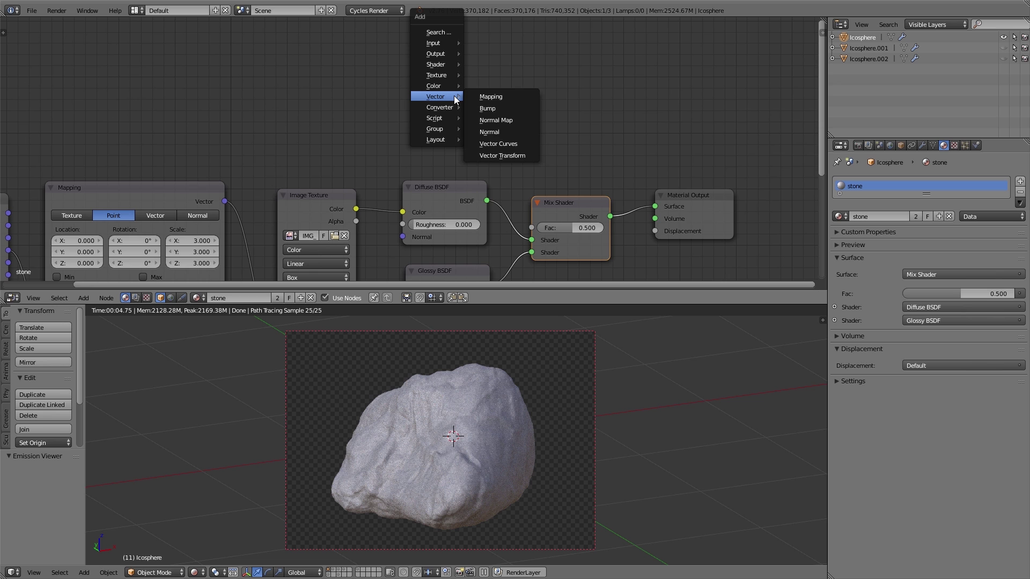
mouse_move(449, 106)
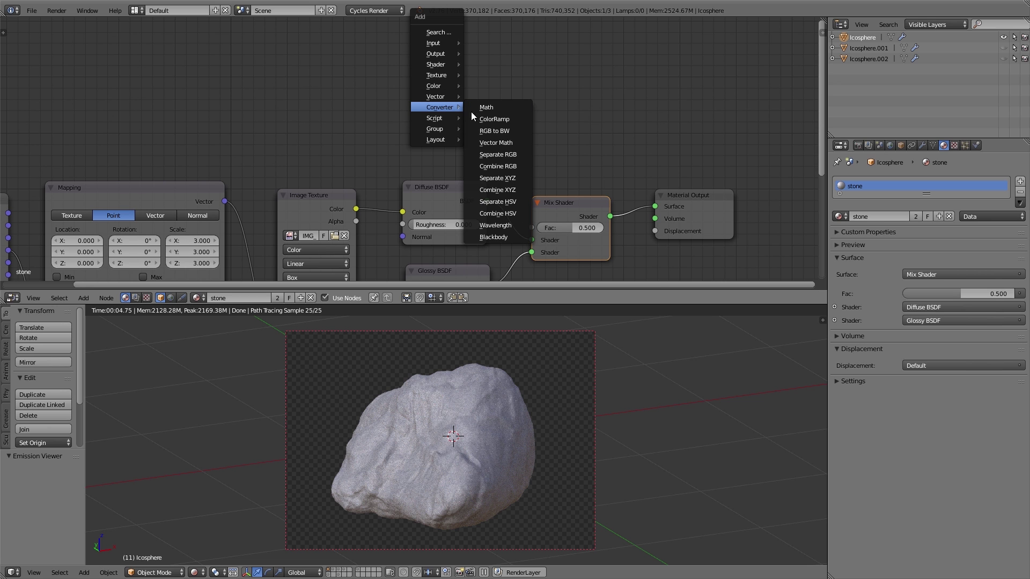
click(484, 119)
click(372, 42)
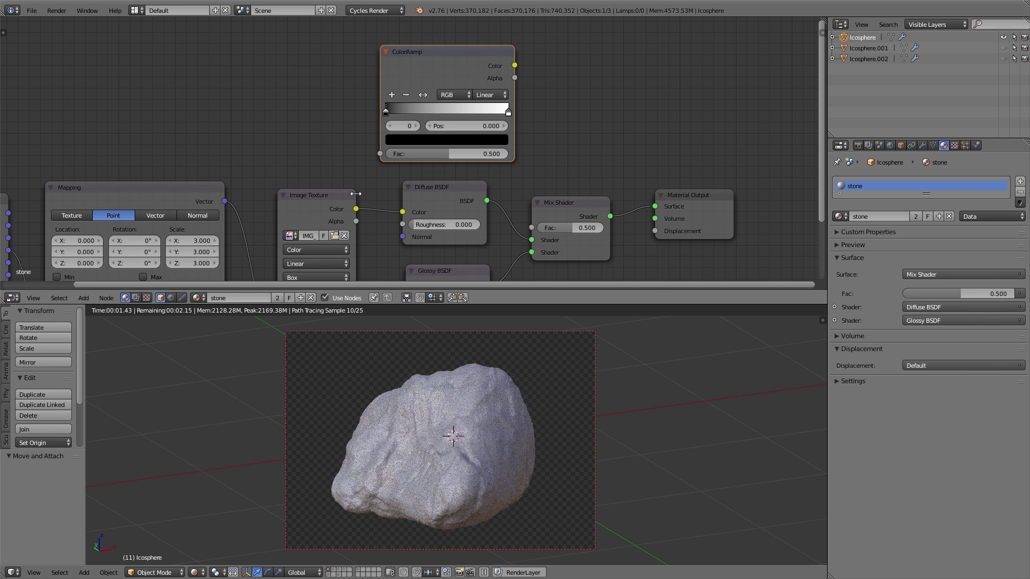
- Link Image Texture Color to ColorRamp Fac and ColorRamp Color to Mix Shader Fac
drag(357, 208, 371, 203)
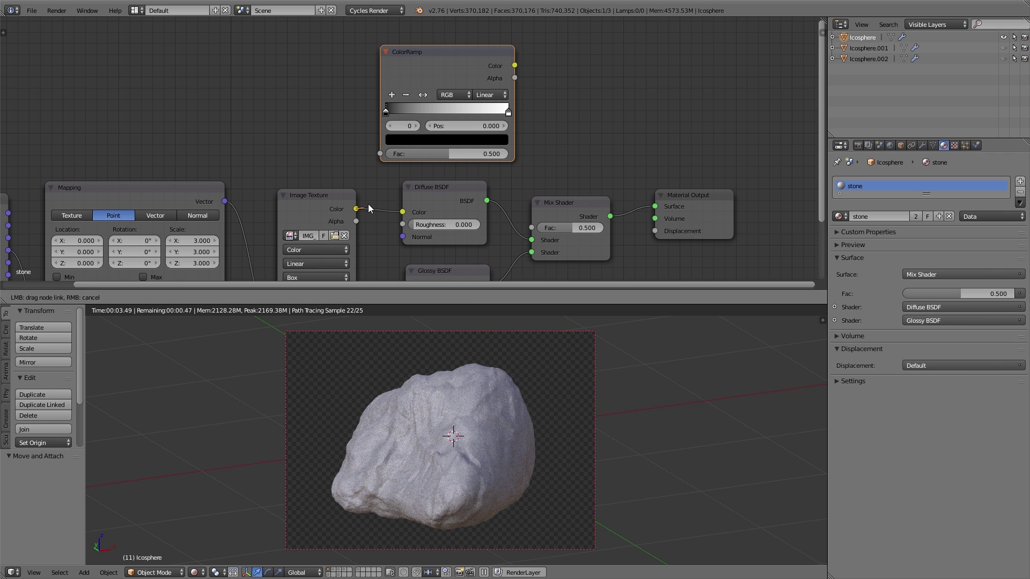
drag(369, 163, 378, 152)
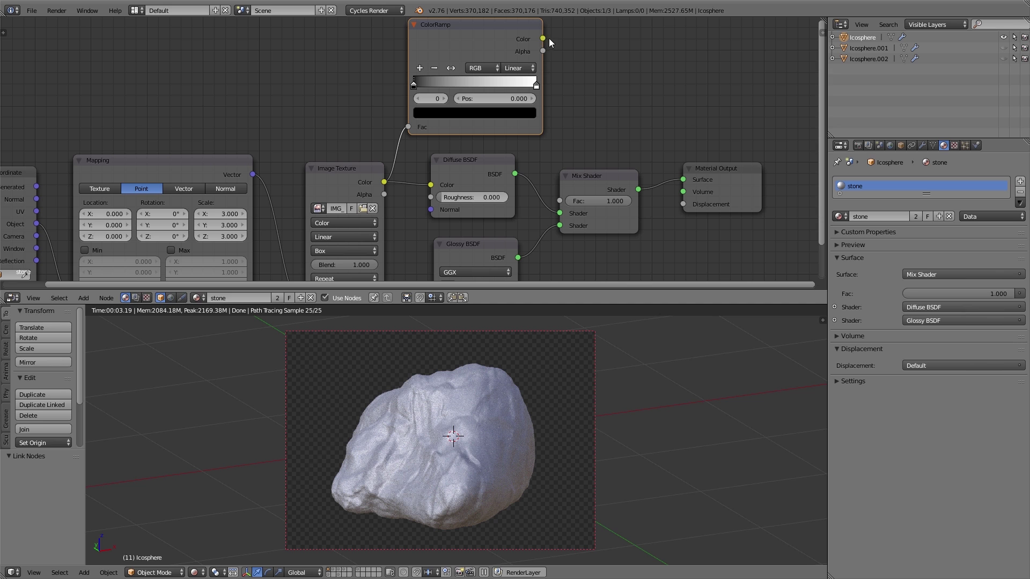
drag(548, 38, 560, 201)
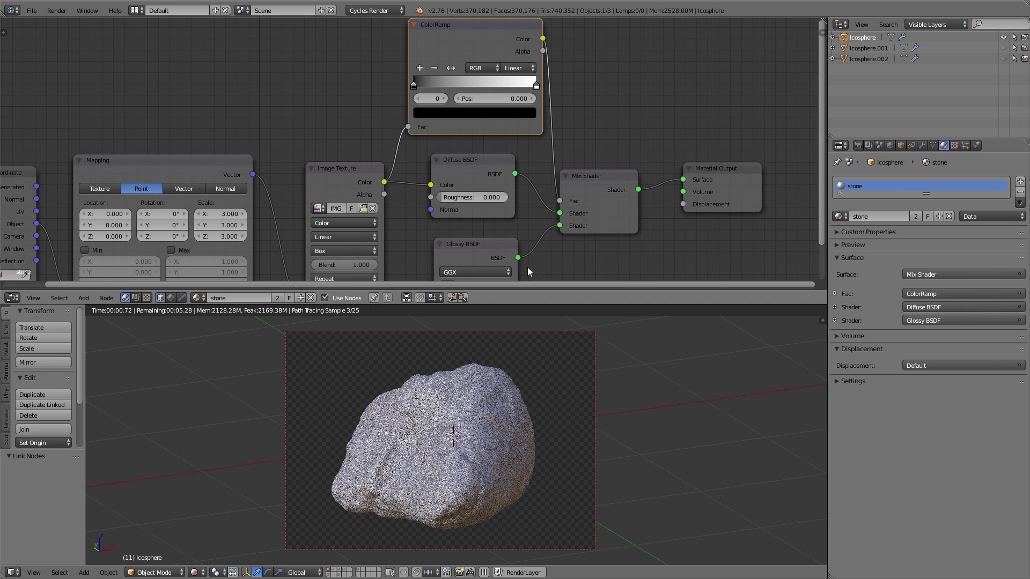
- Preview the ColorRamp output directly on the rock as a grayscale mask
ctrl+shift+click(462, 41)
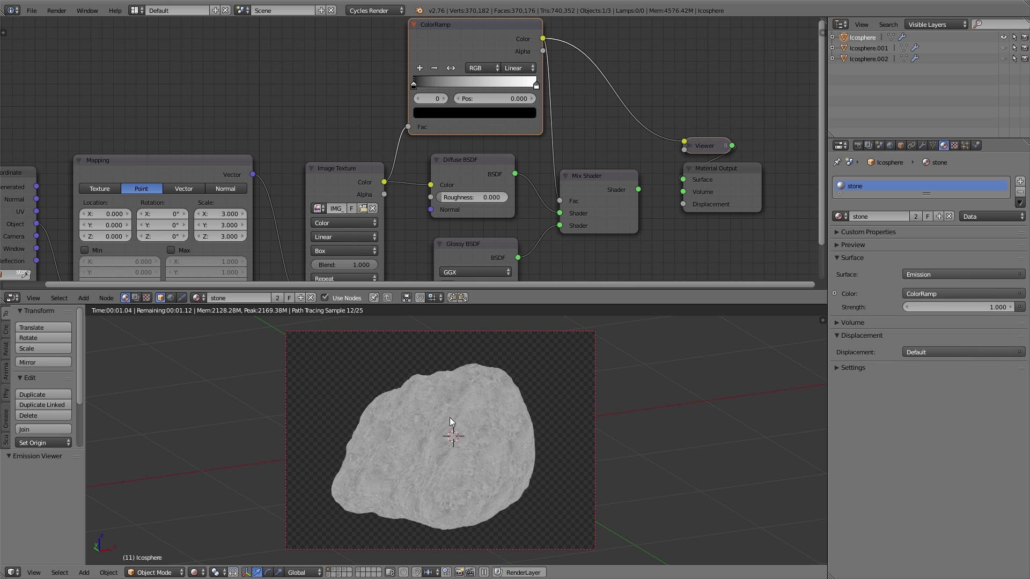
scroll(452, 418, up, 3)
middle_drag(453, 419, 479, 426)
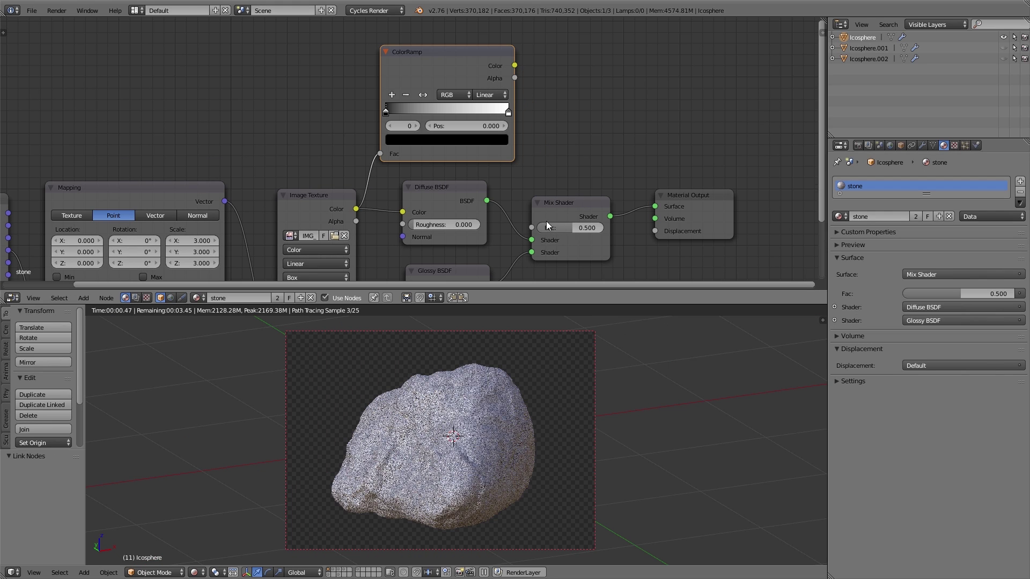
- Toggle the Mix Shader Fac between 0 and 1, ending at 1.000 for glossy only
drag(570, 226, 534, 228)
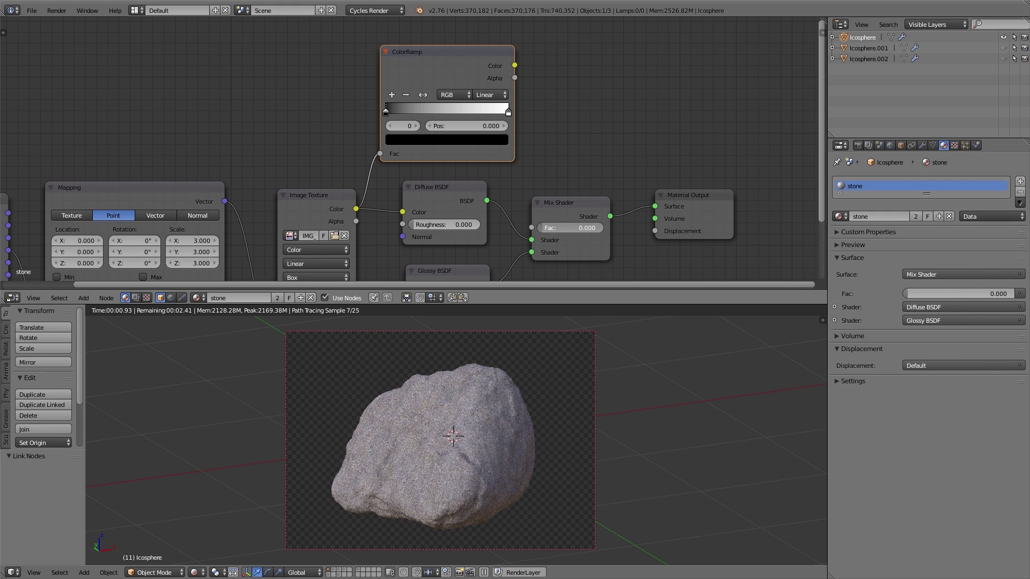
middle_drag(518, 259, 532, 169)
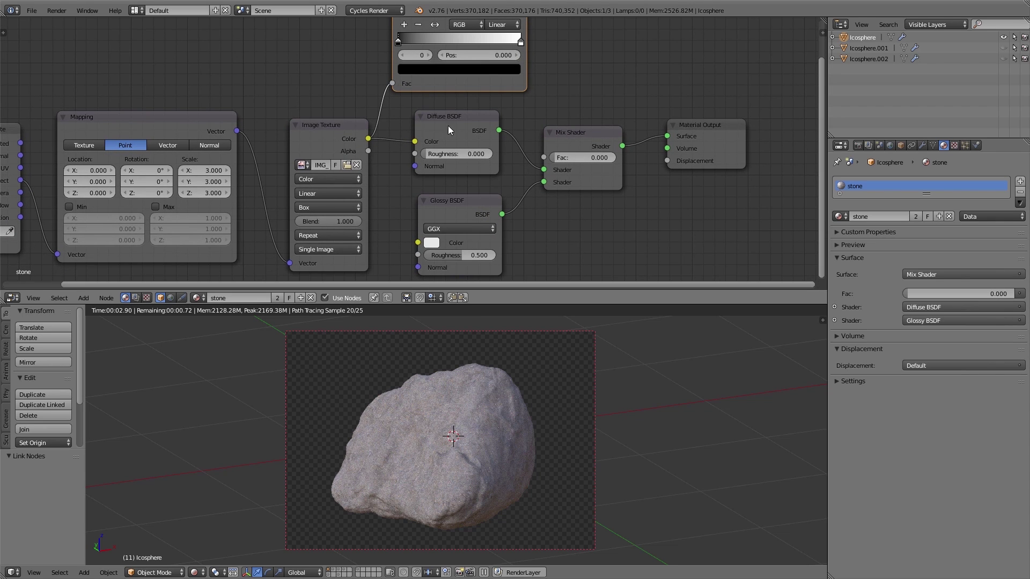
drag(580, 158, 617, 158)
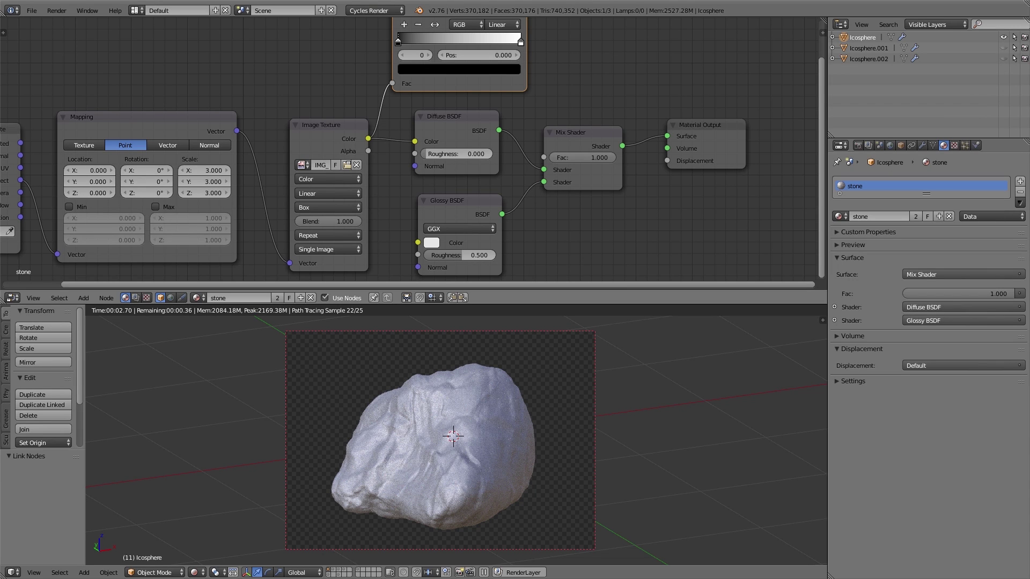
drag(590, 158, 555, 158)
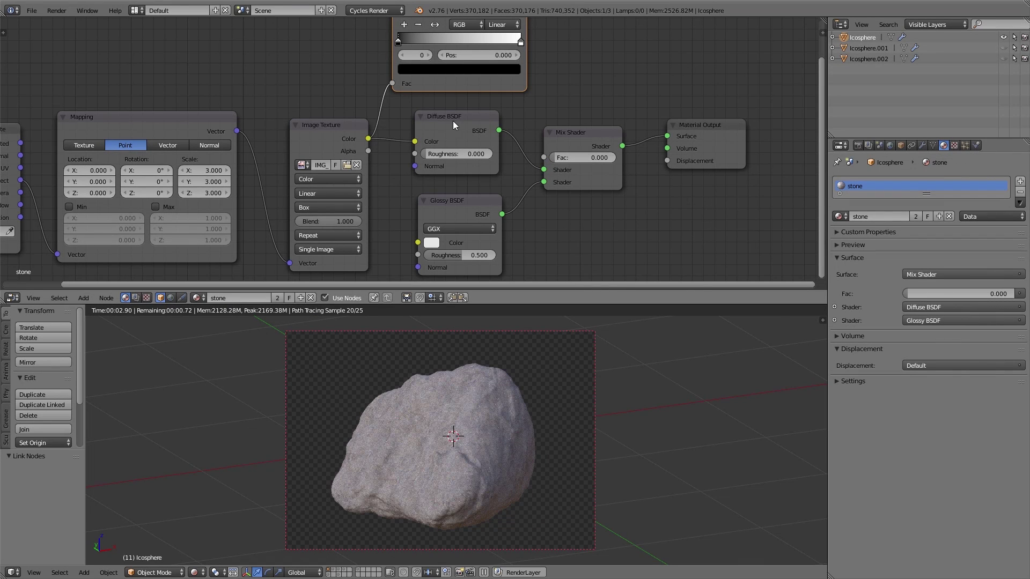
drag(555, 157, 595, 157)
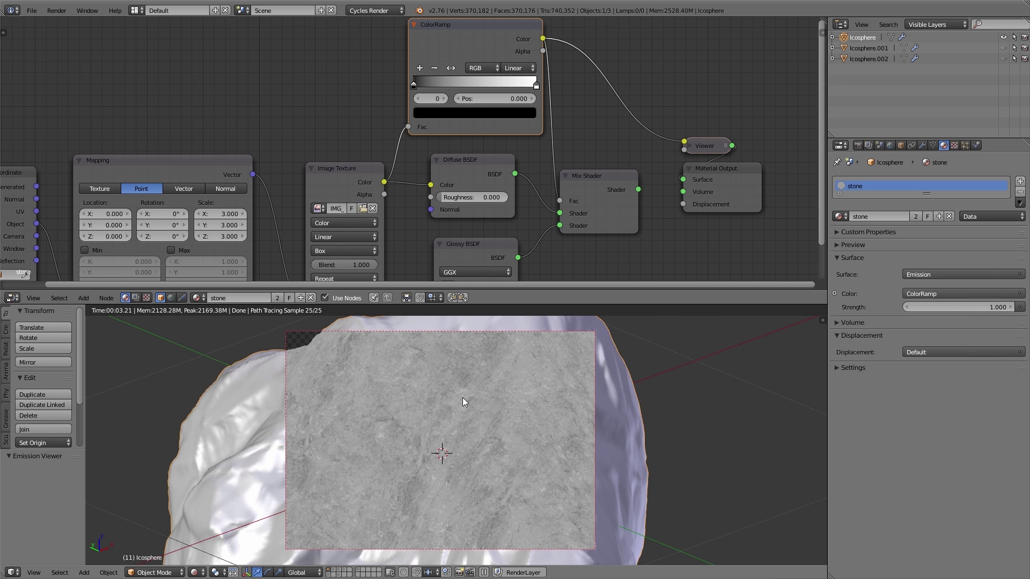
- Pull the ColorRamp stops inward for contrast, reconnect the Mix Shader, and raise glossy roughness
drag(414, 84, 449, 89)
drag(536, 85, 457, 87)
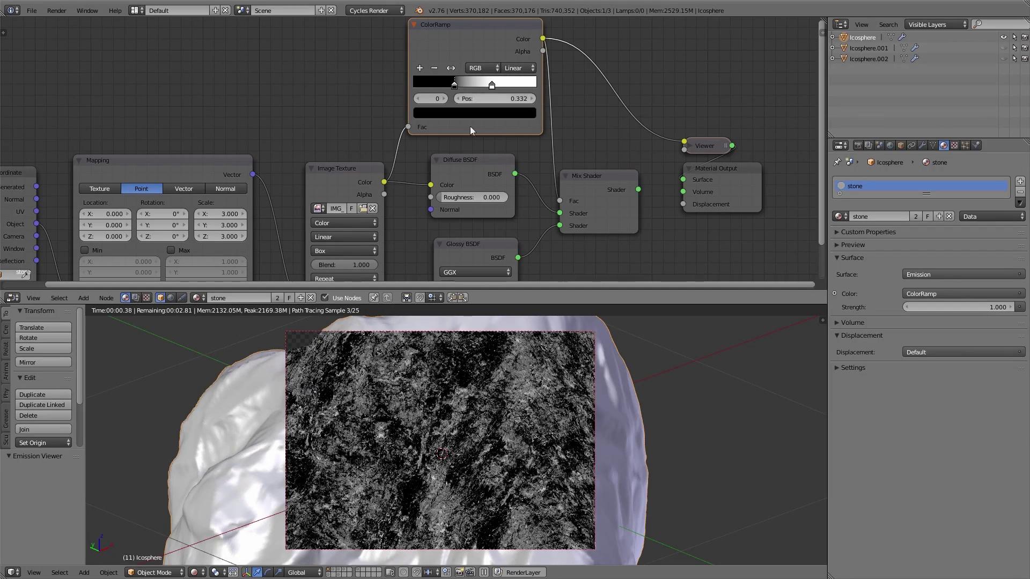
ctrl+shift+click(598, 185)
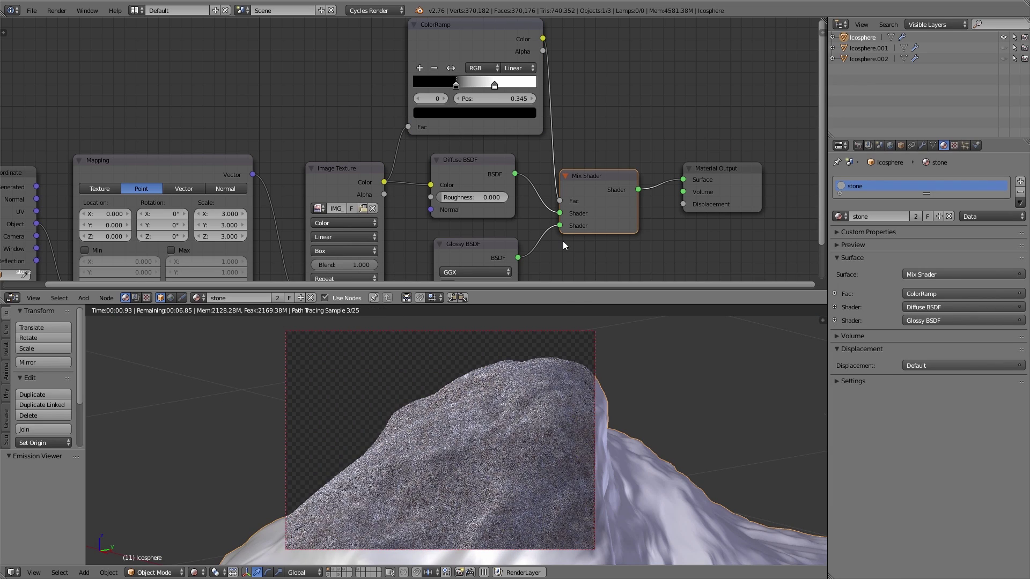
middle_drag(514, 224, 516, 169)
drag(474, 243, 483, 243)
middle_drag(429, 430, 471, 429)
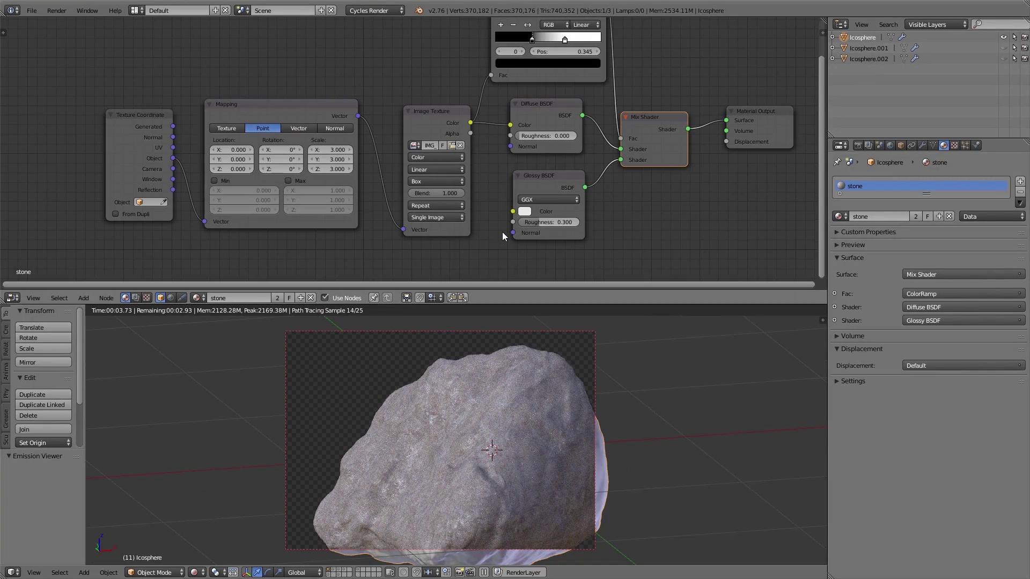
- Add a Bump node fed by the image colour, its Normal driving both Diffuse and Glossy BSDFs
key(shift+a)
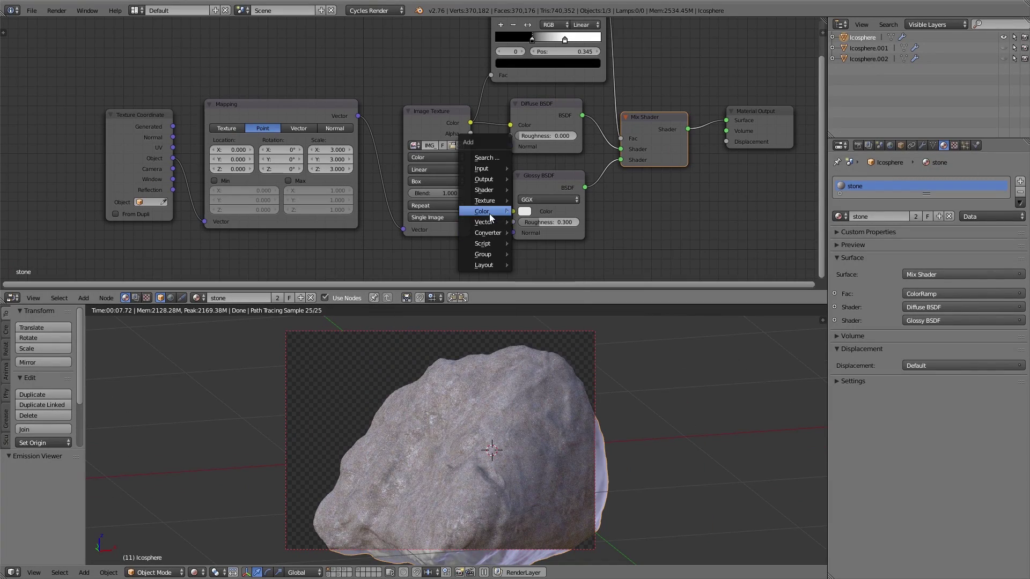
mouse_move(489, 222)
click(532, 228)
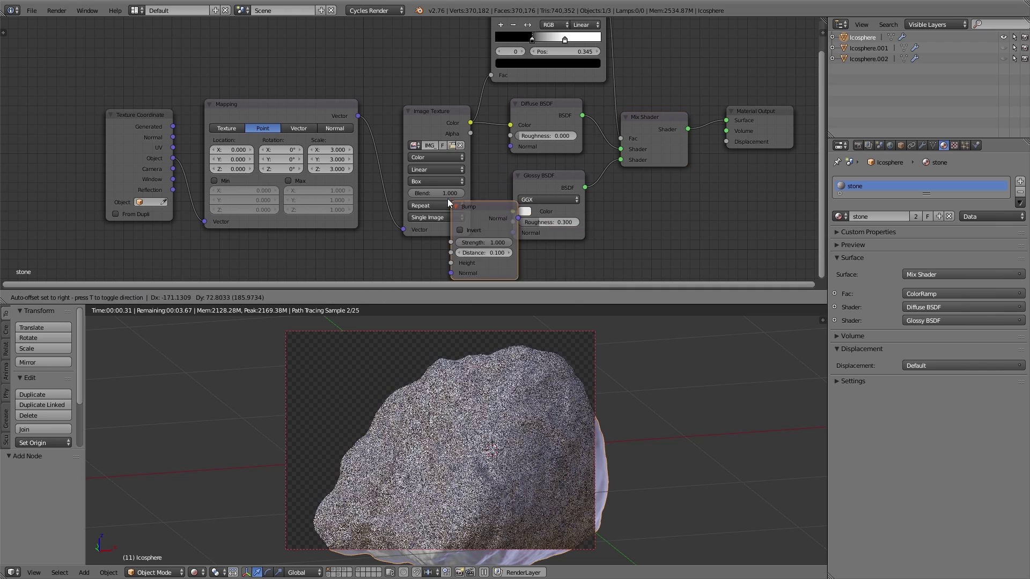
click(442, 171)
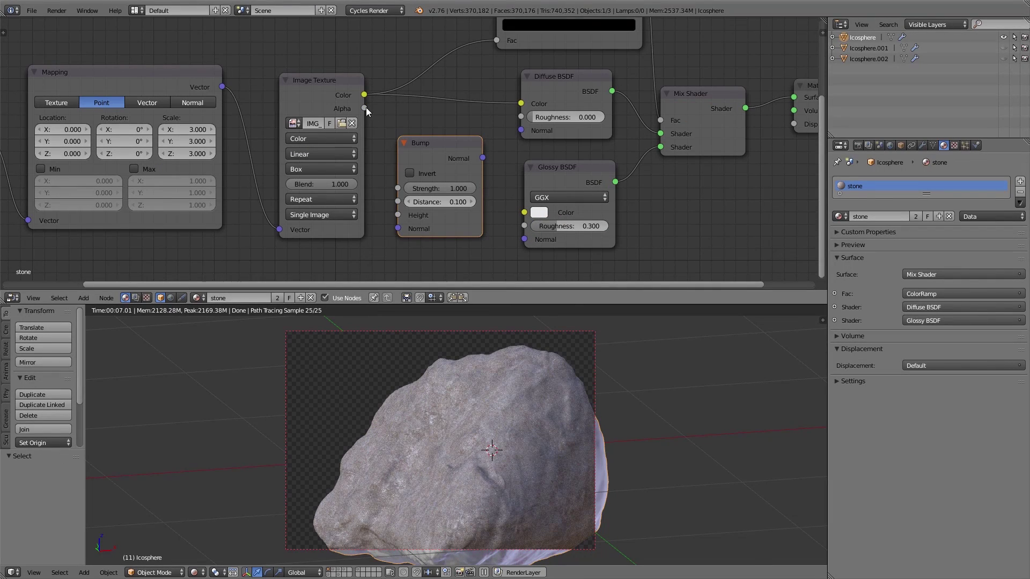
drag(365, 95, 397, 215)
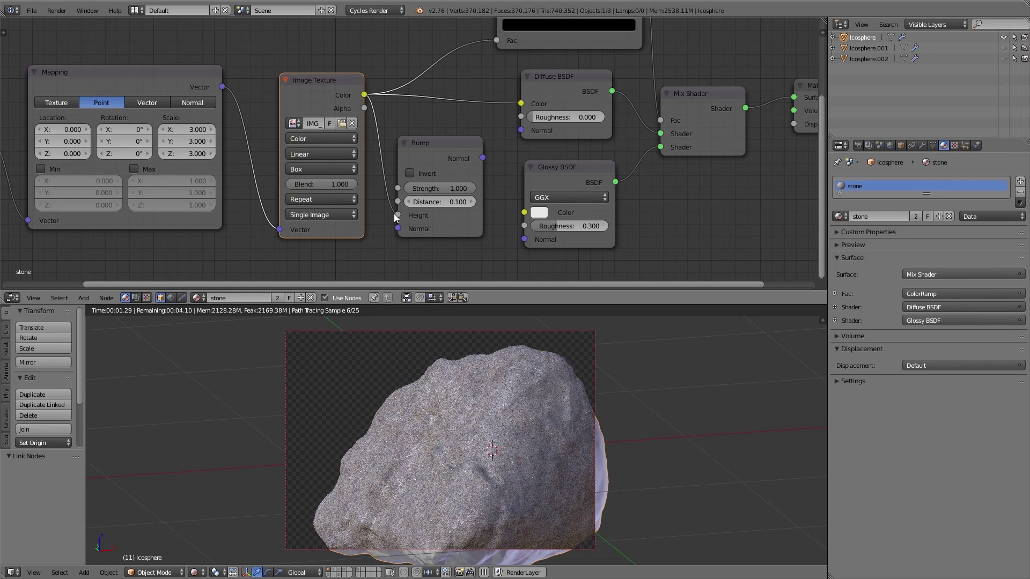
drag(485, 159, 523, 131)
drag(486, 159, 522, 243)
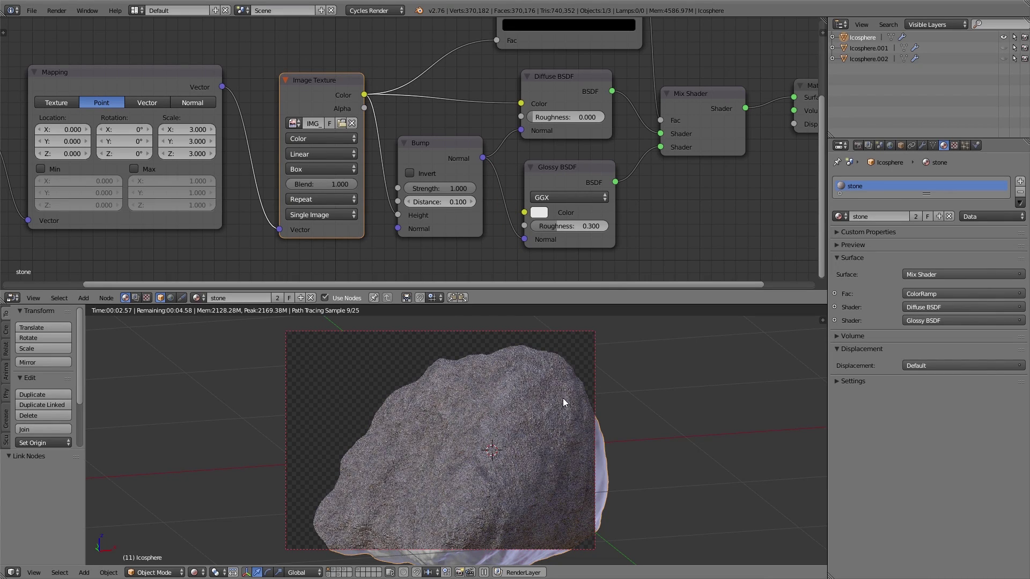
- Weaken the Bump node's strength and select its field for typing a value
middle_drag(563, 397, 440, 353)
scroll(439, 353, up, 4)
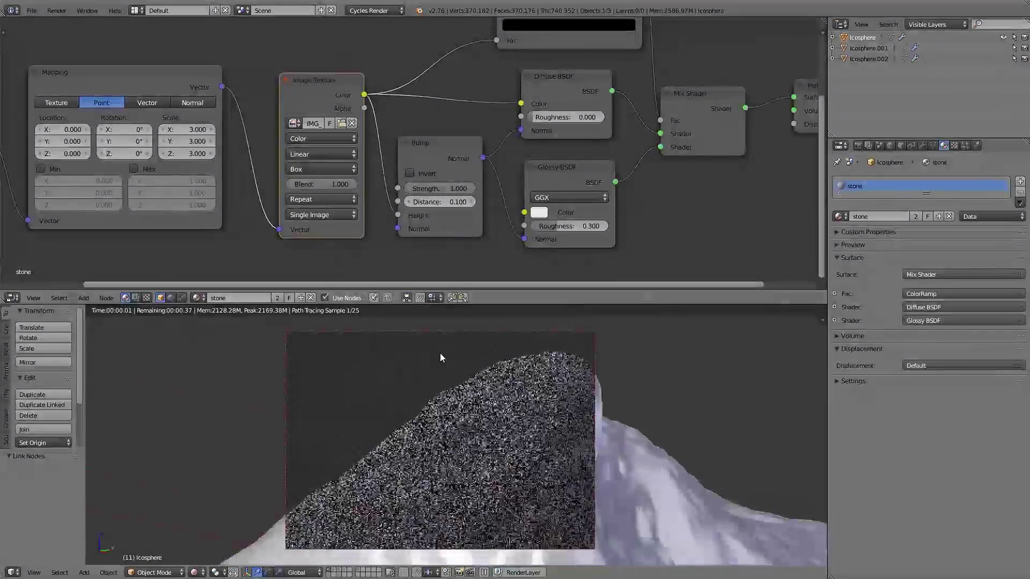
scroll(436, 441, up, 1)
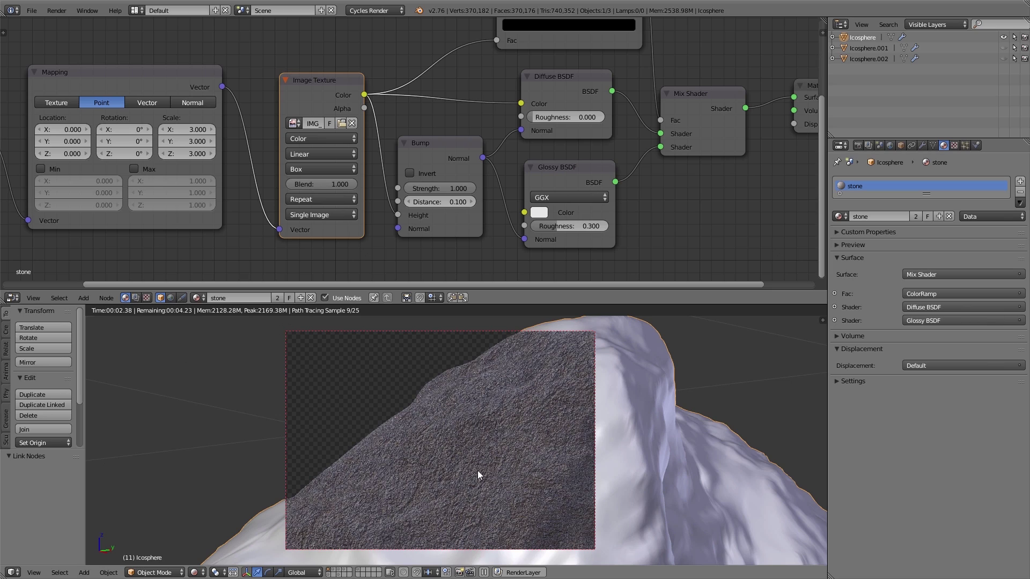
mouse_move(452, 188)
mouse_down()
mouse_move(404, 188)
mouse_move(439, 188)
mouse_up()
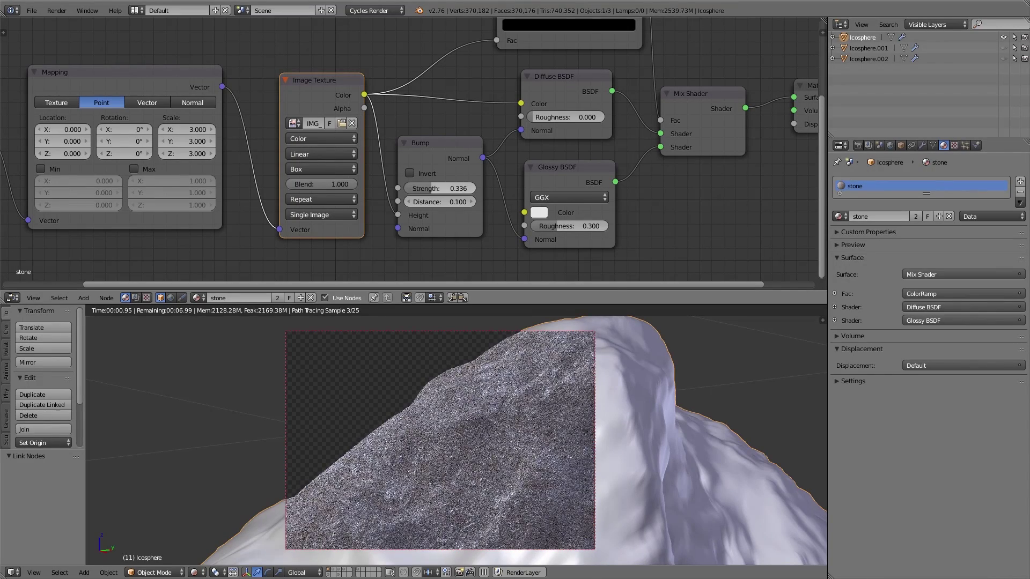
scroll(419, 397, up, 3)
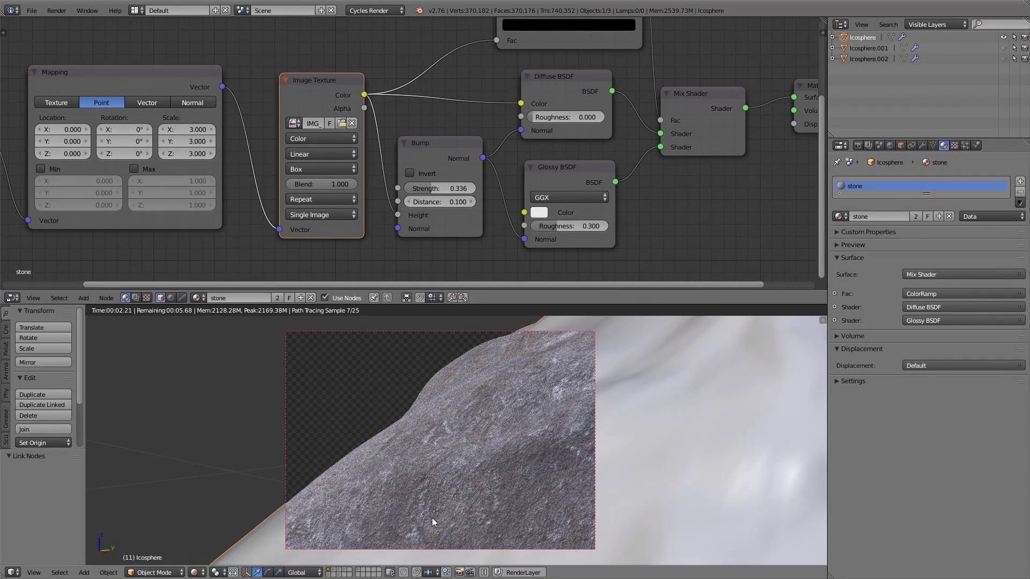
click(446, 186)
- Confirm bump strength 0.500 and unhide Icosphere.001 and Icosphere.002 in the Outliner
key(Return)
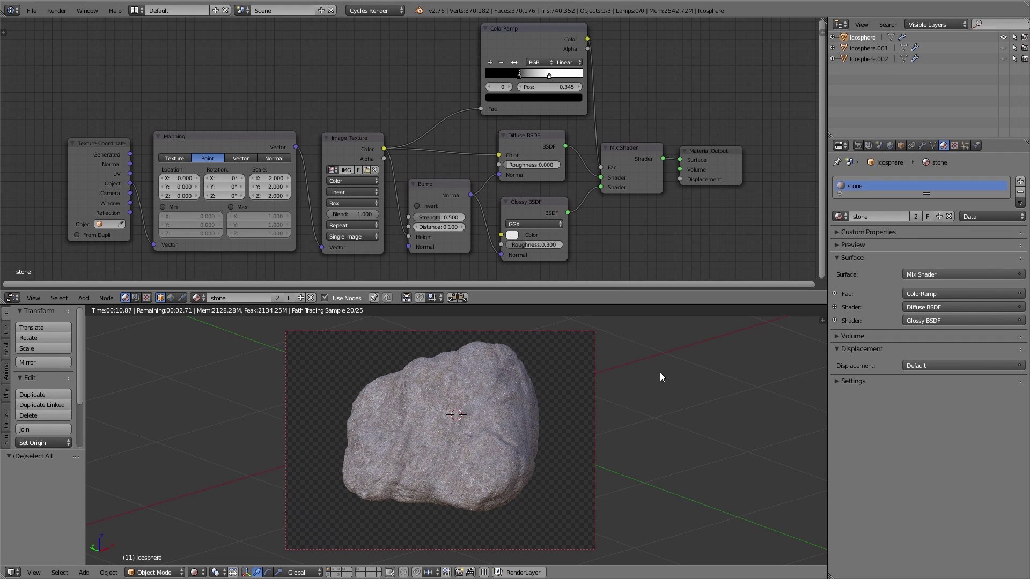
click(1003, 59)
click(1003, 48)
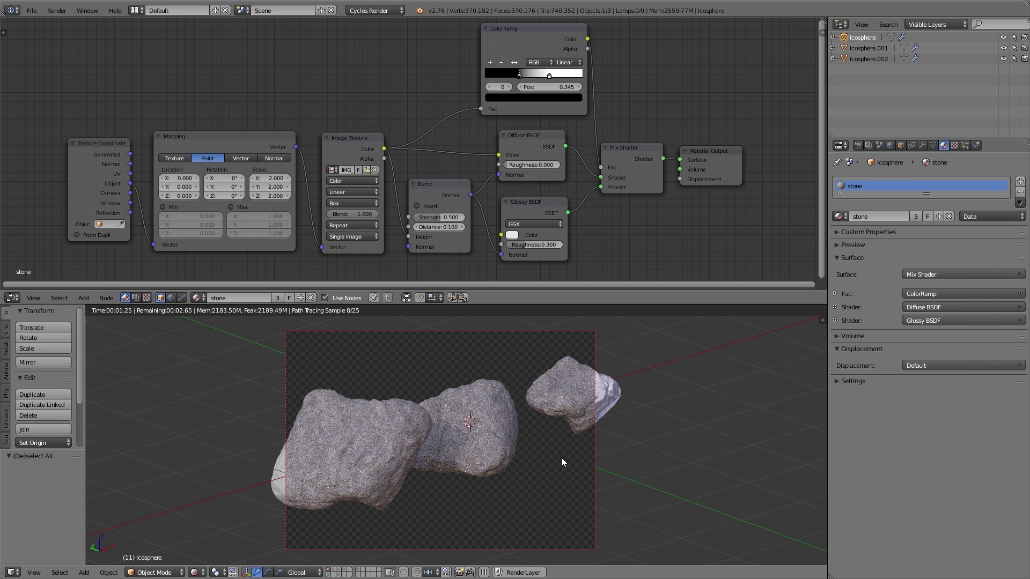
middle_drag(552, 446, 517, 400)
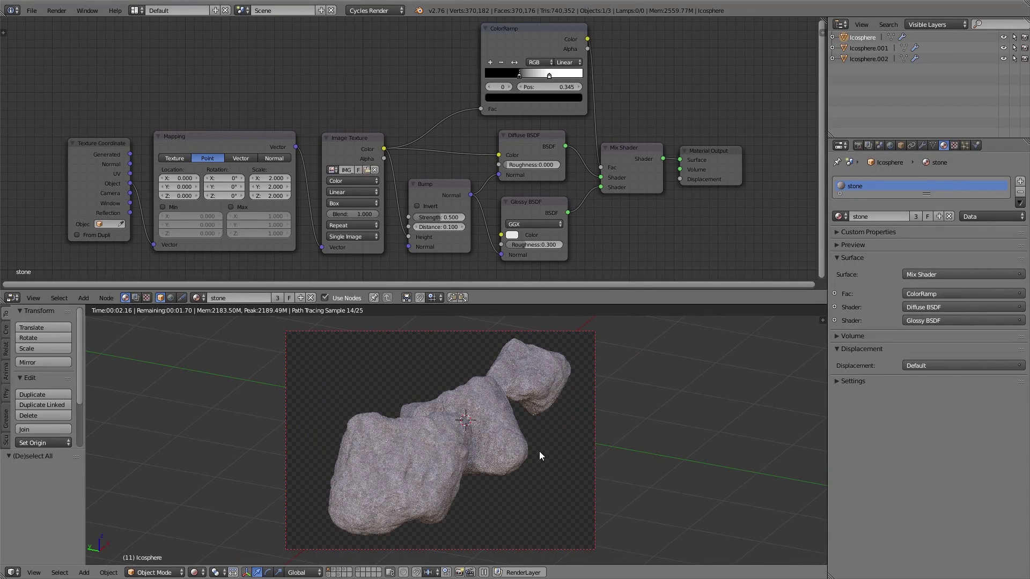